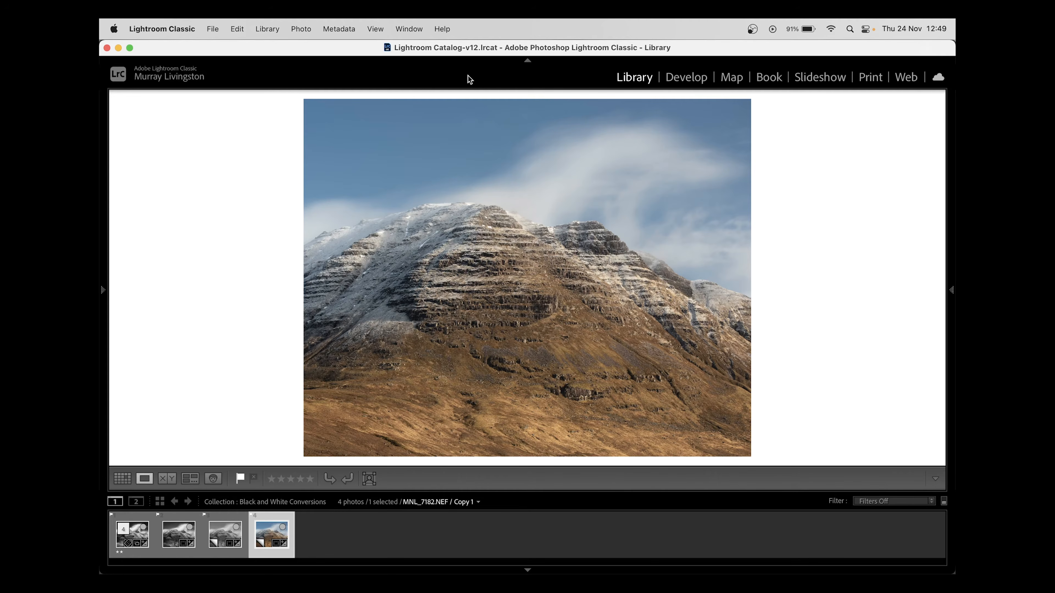
Open the black-and-white virtual copy, Copy 2 of MNL_7182.NEF, for editing in the Develop module
{"action": "key", "text": "Left"}
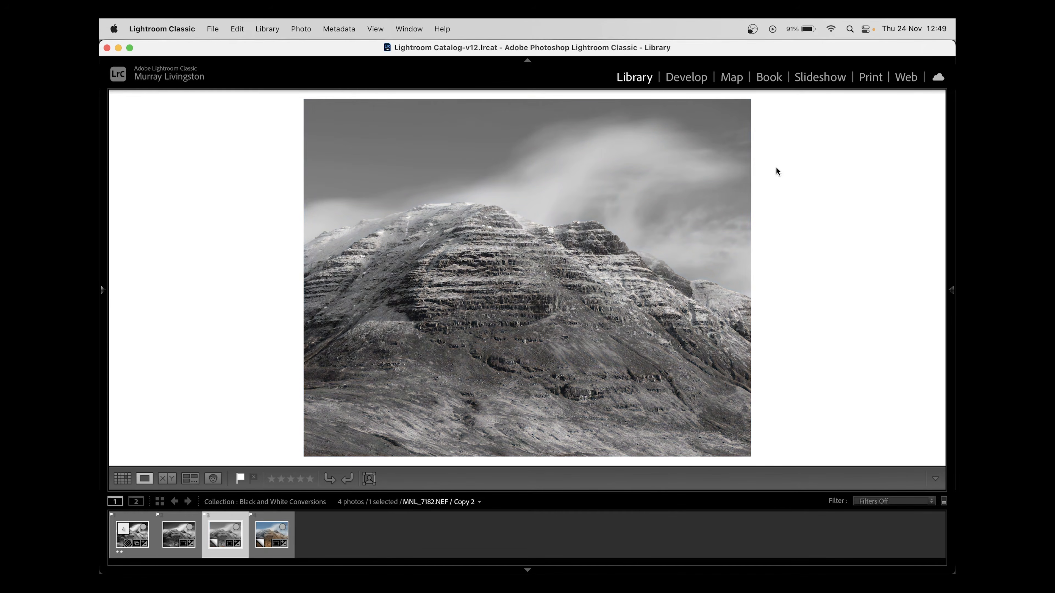
{"action": "key", "text": "d"}
{"action": "scroll", "coordinate": [848, 297], "scroll_direction": "up", "scroll_amount": 10}
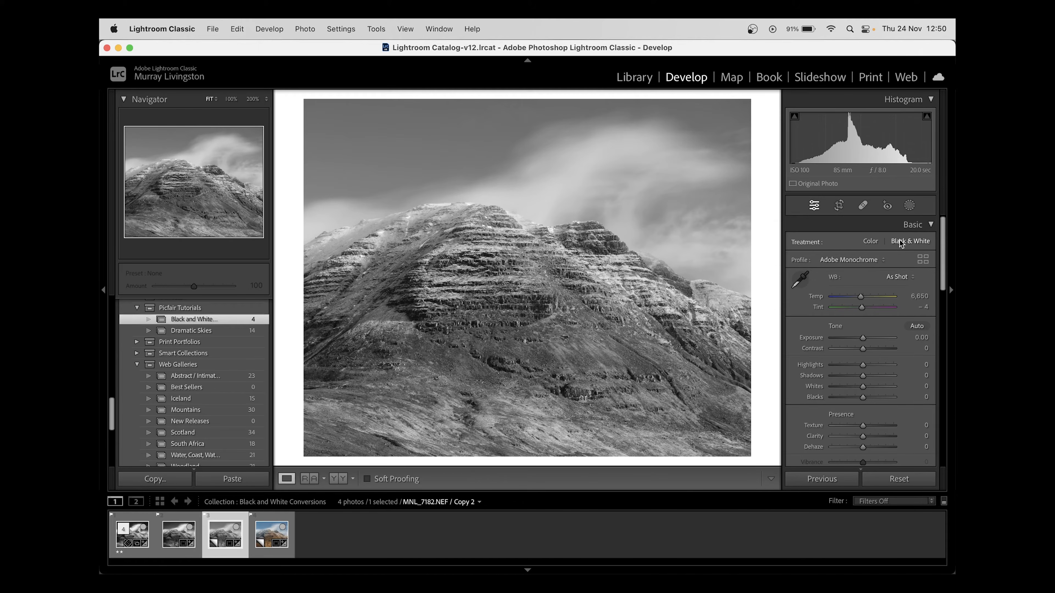
Browse the B&W profiles in the Profile Browser, including the colour filter versions, and leave without applying one
{"action": "left_click", "coordinate": [872, 259]}
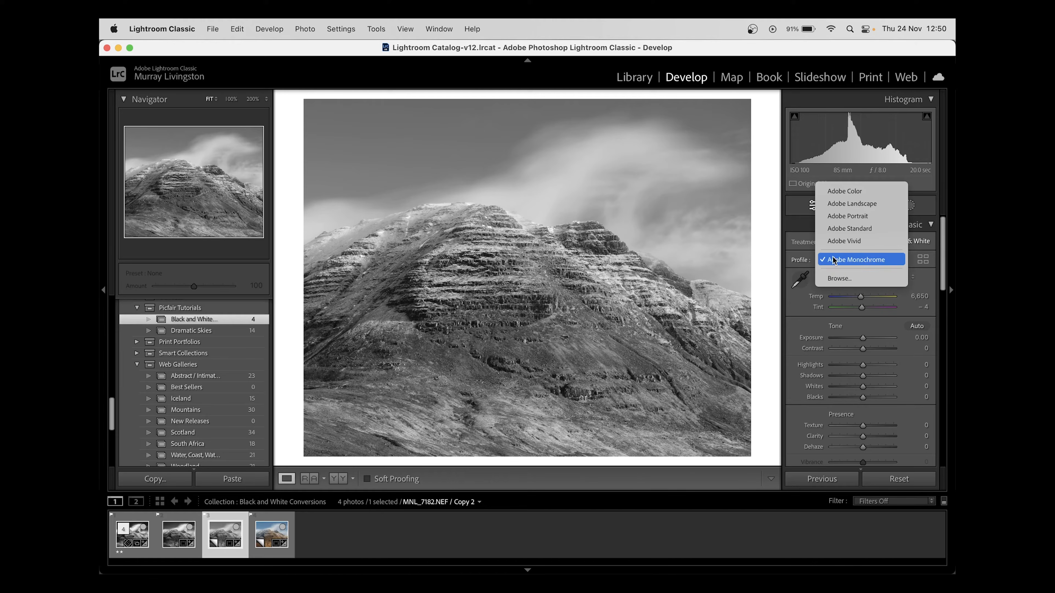
{"action": "left_click", "coordinate": [855, 278]}
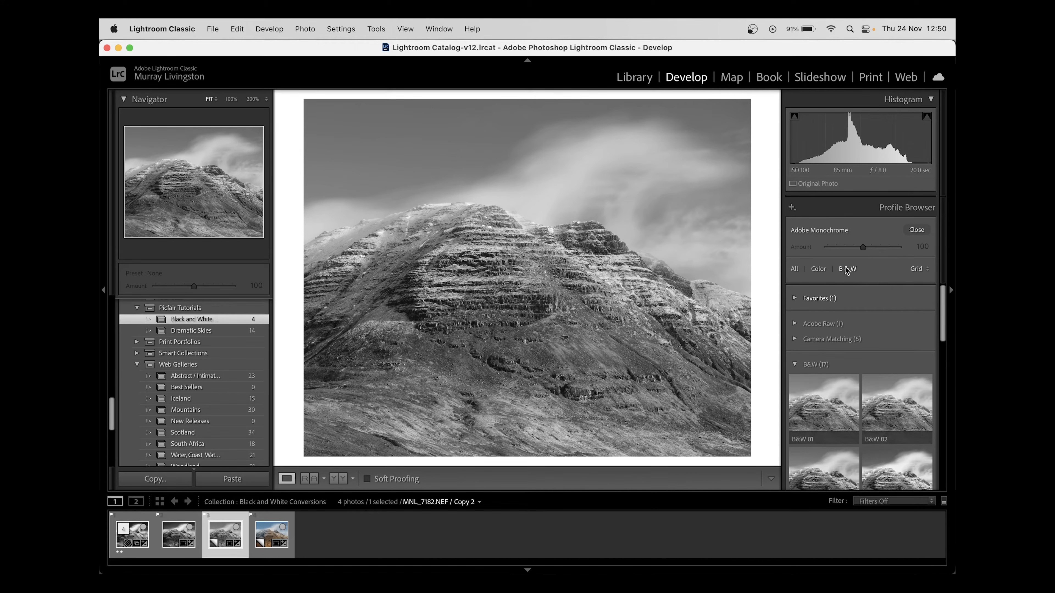
{"action": "left_click", "coordinate": [841, 270]}
{"action": "scroll", "coordinate": [885, 284], "scroll_direction": "down", "scroll_amount": 2}
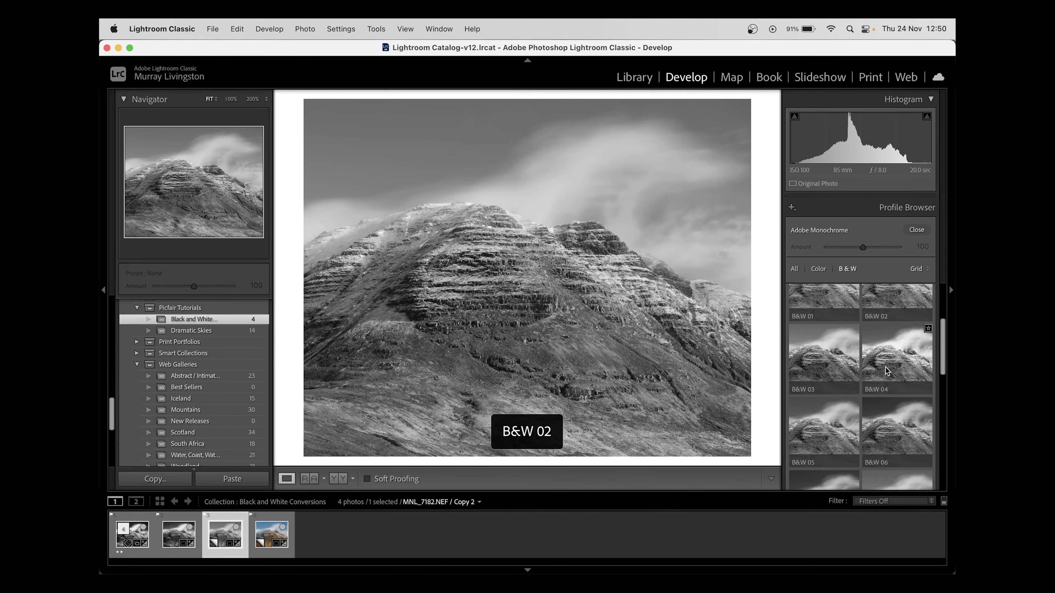
{"action": "scroll", "coordinate": [885, 367], "scroll_direction": "down", "scroll_amount": 3}
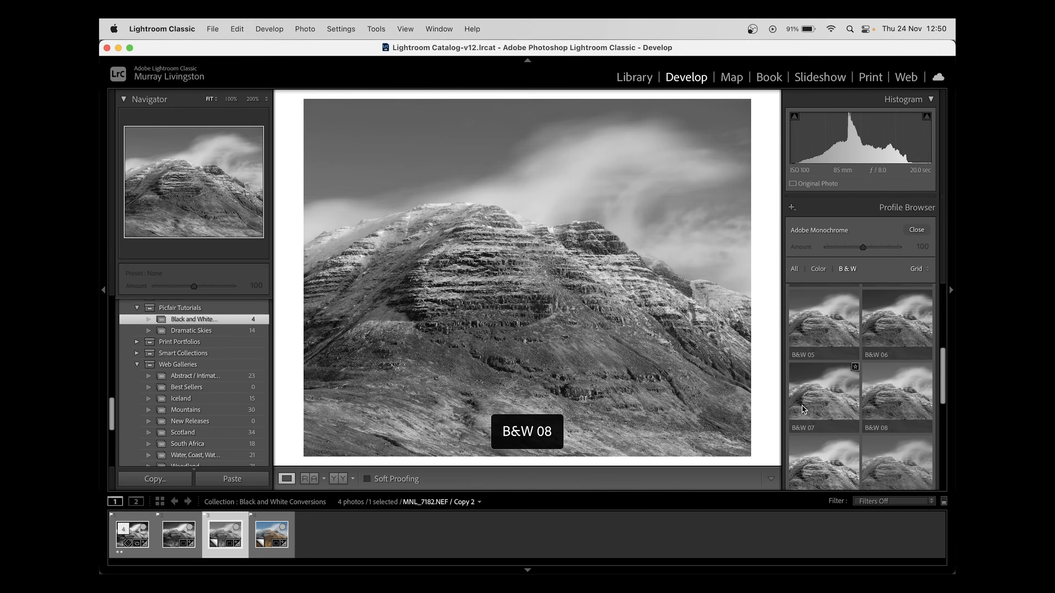
{"action": "scroll", "coordinate": [805, 409], "scroll_direction": "down", "scroll_amount": 2}
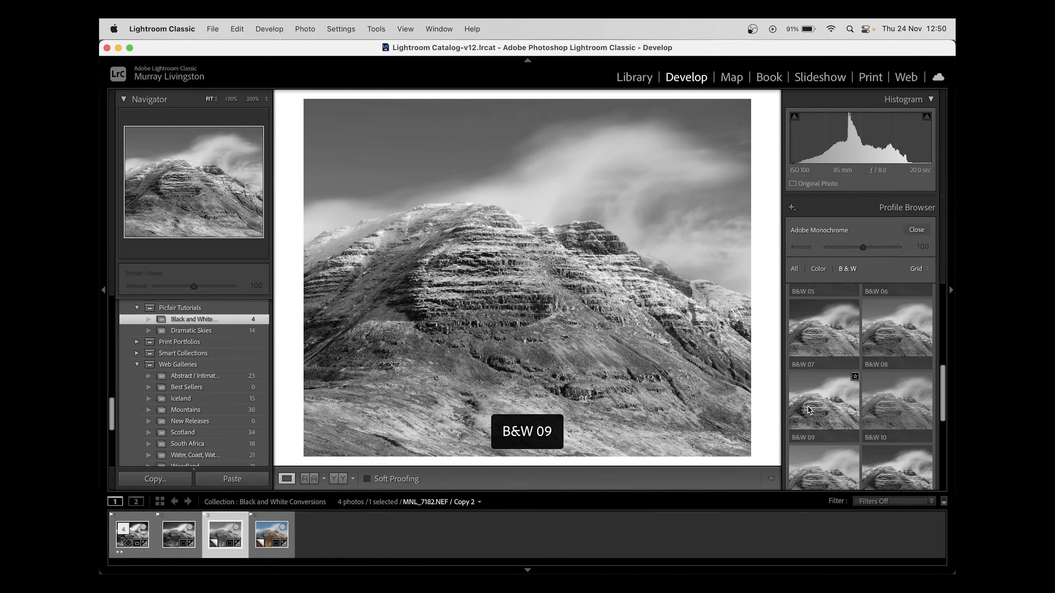
{"action": "scroll", "coordinate": [807, 407], "scroll_direction": "down", "scroll_amount": 5}
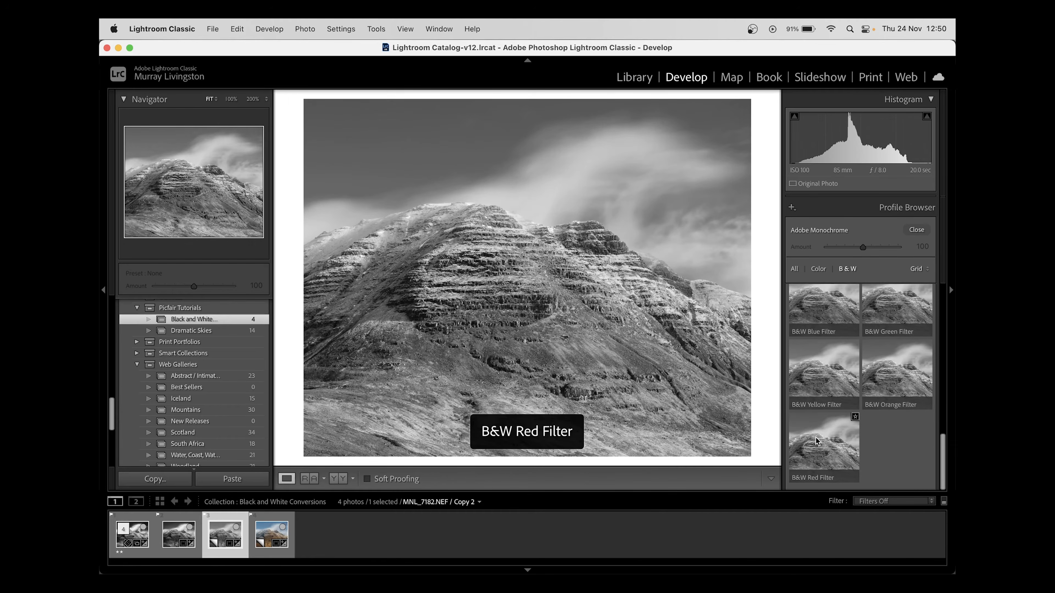
{"action": "scroll", "coordinate": [815, 437], "scroll_direction": "up", "scroll_amount": 1}
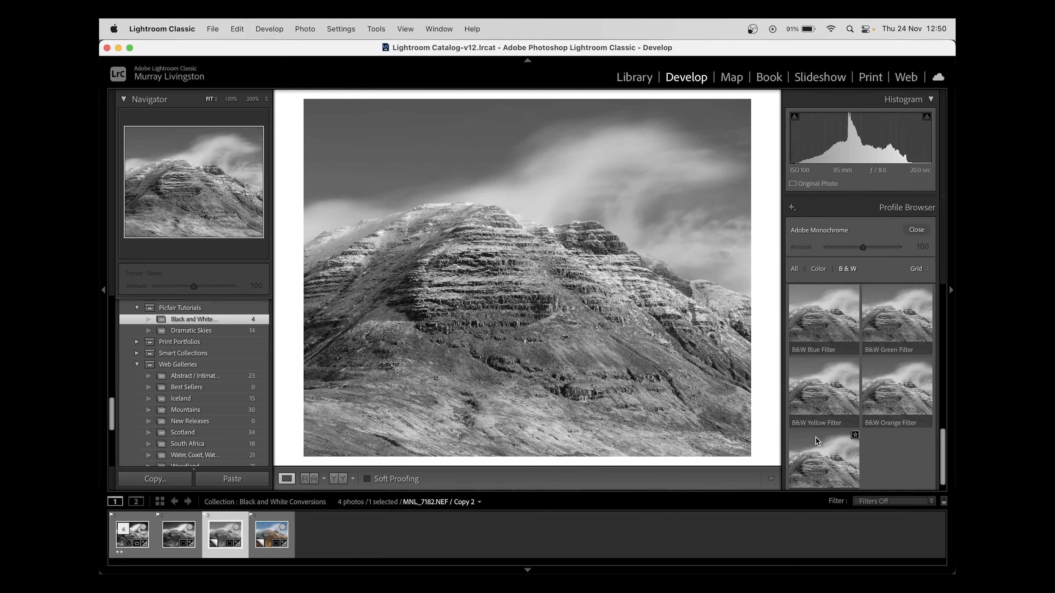
{"action": "scroll", "coordinate": [816, 438], "scroll_direction": "up", "scroll_amount": 1}
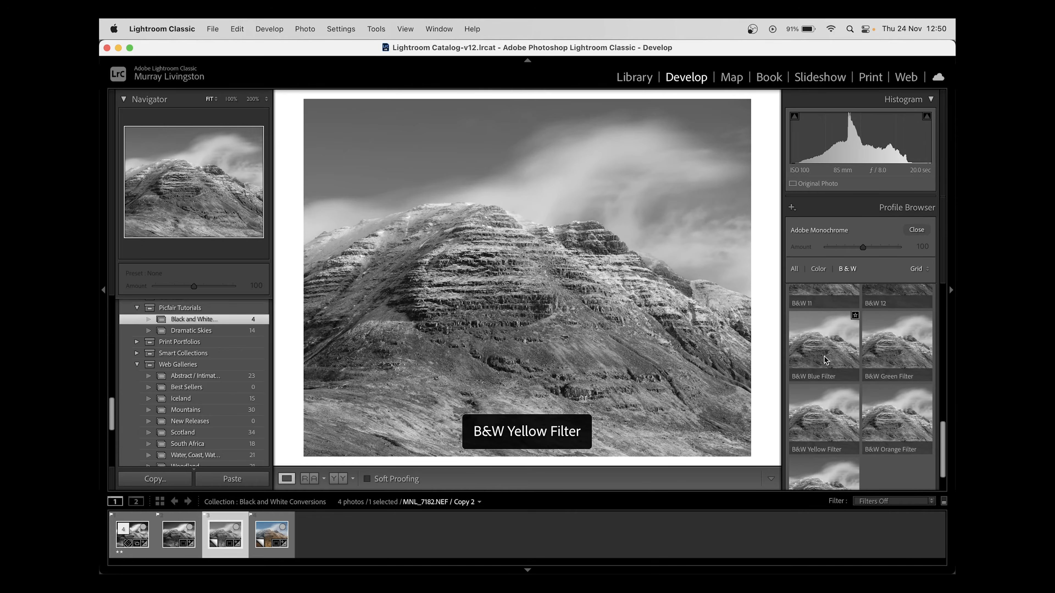
{"action": "scroll", "coordinate": [887, 374], "scroll_direction": "down", "scroll_amount": 1}
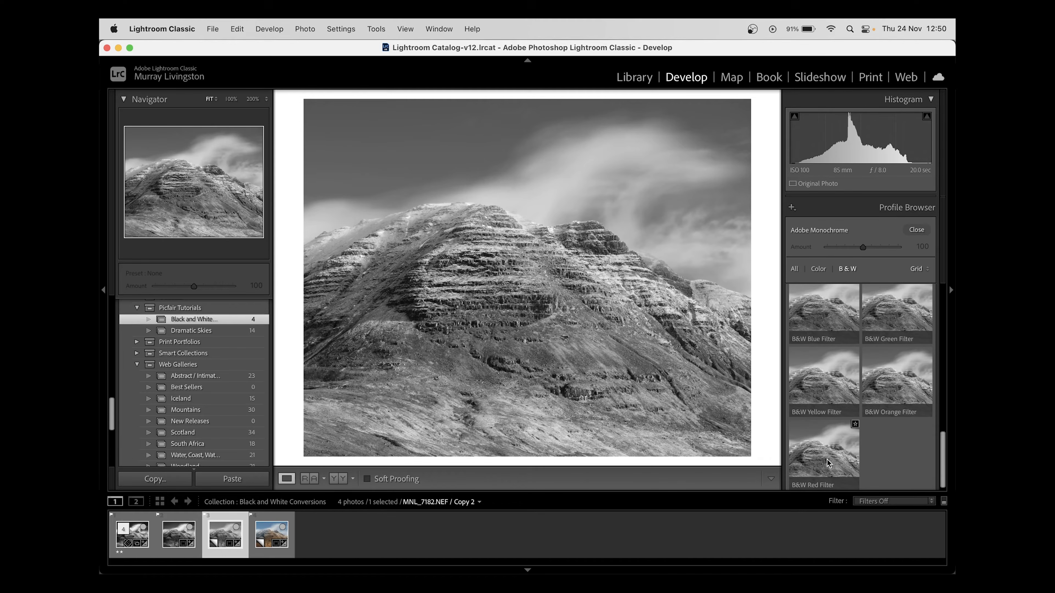
{"action": "scroll", "coordinate": [827, 461], "scroll_direction": "up", "scroll_amount": 5}
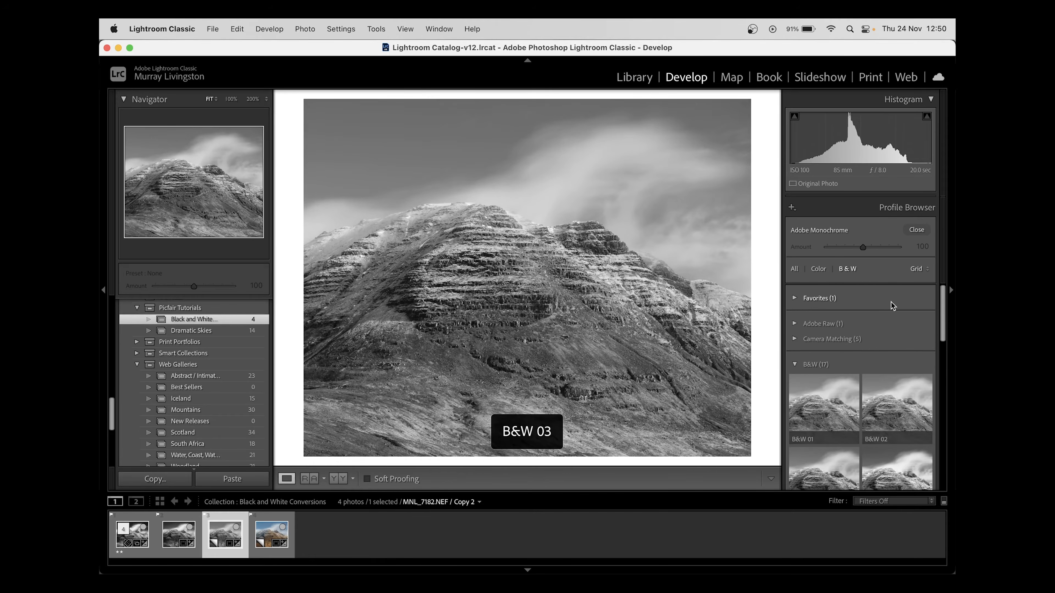
{"action": "left_click", "coordinate": [920, 230]}
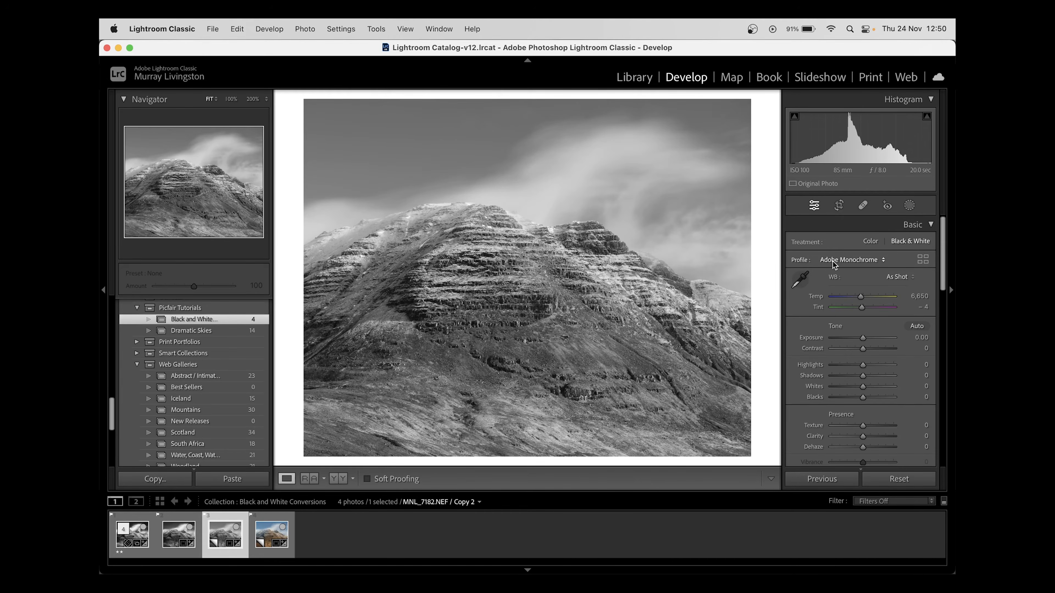
Switch to the edited MNL_7182.NEF version and activate targeted adjustment for its Black & White Mix
{"action": "key", "text": "Left"}
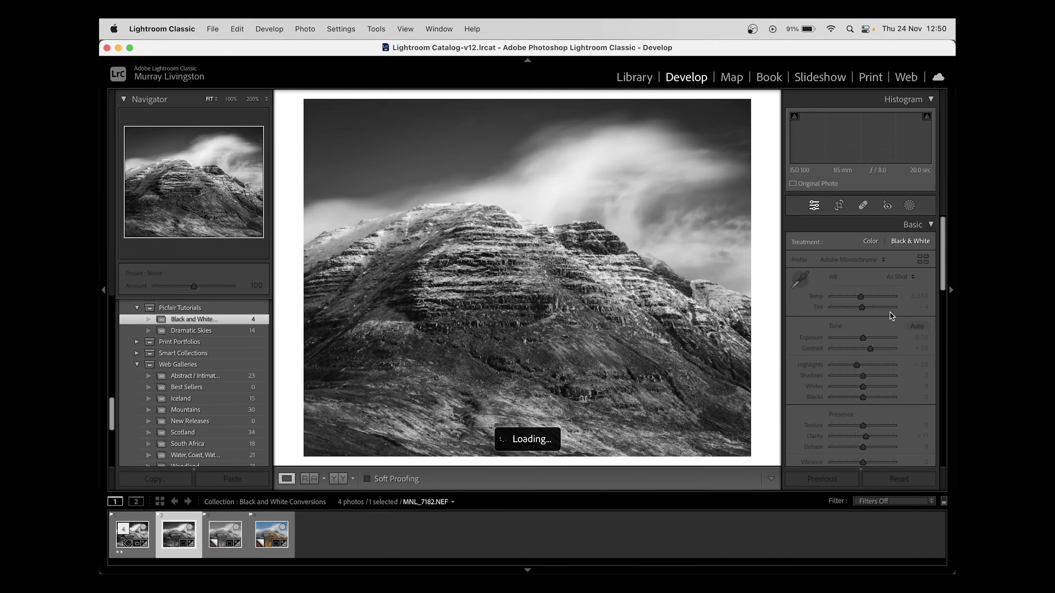
{"action": "scroll", "coordinate": [892, 324], "scroll_direction": "down", "scroll_amount": 2}
{"action": "scroll", "coordinate": [891, 321], "scroll_direction": "down", "scroll_amount": 10}
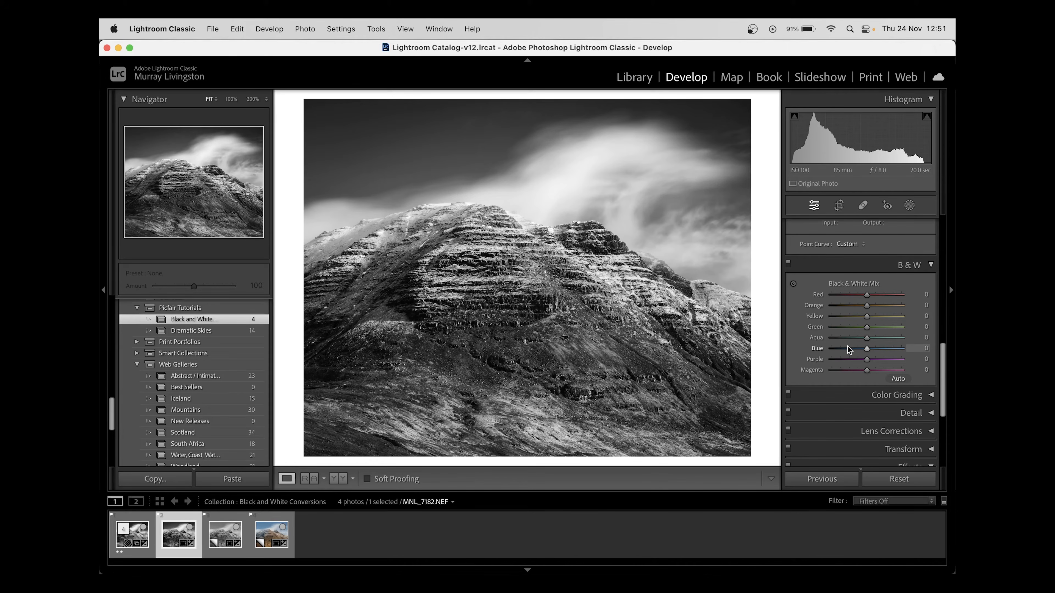
{"action": "left_click", "coordinate": [793, 284]}
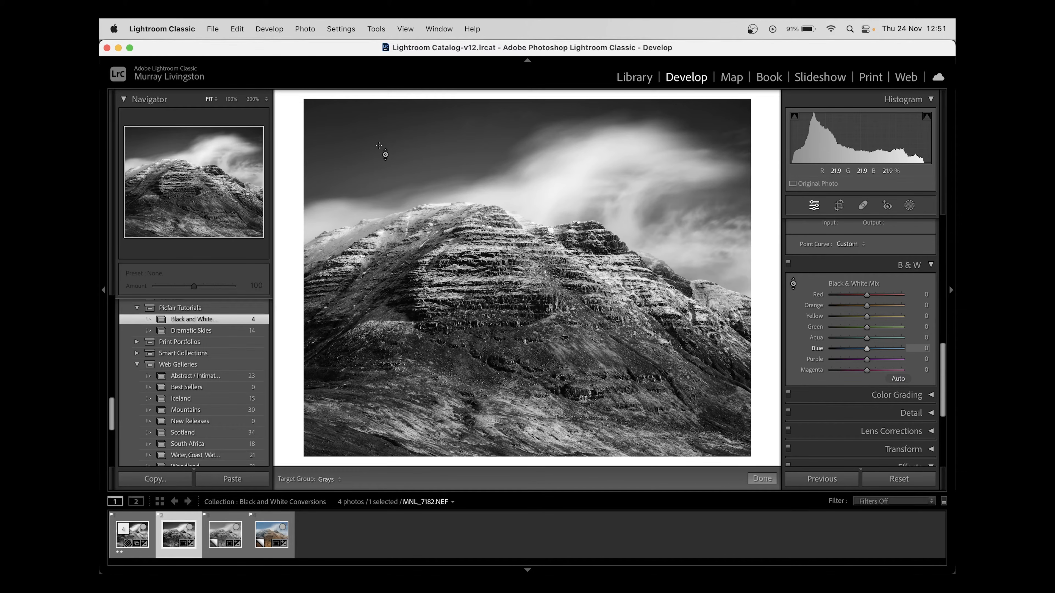
Compare the mountain photo before and after its edits
{"action": "key", "text": "backslash"}
{"action": "key", "text": "backslash"}
{"action": "key", "text": "backslash"}
{"action": "key", "text": "backslash"}
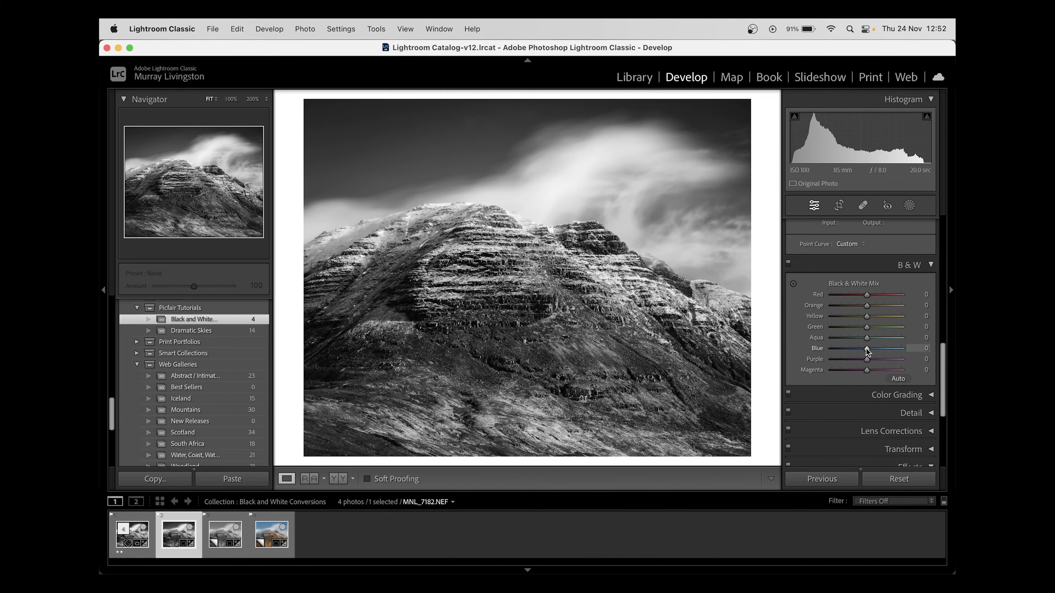
In the Black & White Mix, set Blue to -36, Aqua to -31, Orange to +34 and Yellow to +40
{"action": "left_click_drag", "start_coordinate": [866, 349], "coordinate": [853, 348]}
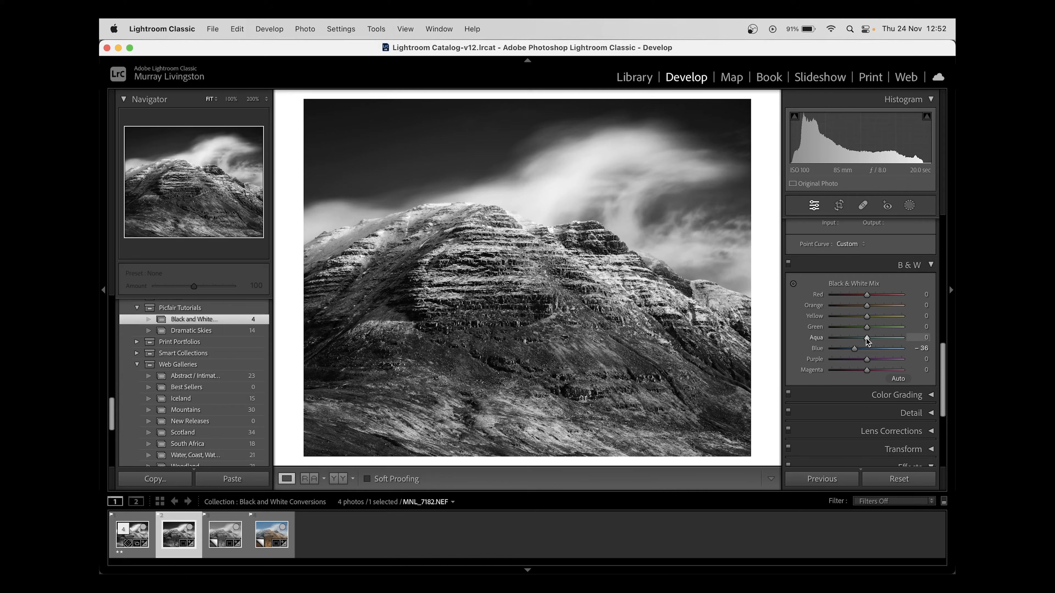
{"action": "left_click_drag", "start_coordinate": [866, 338], "coordinate": [858, 341]}
{"action": "left_click_drag", "start_coordinate": [858, 341], "coordinate": [873, 340]}
{"action": "key", "text": "super+z"}
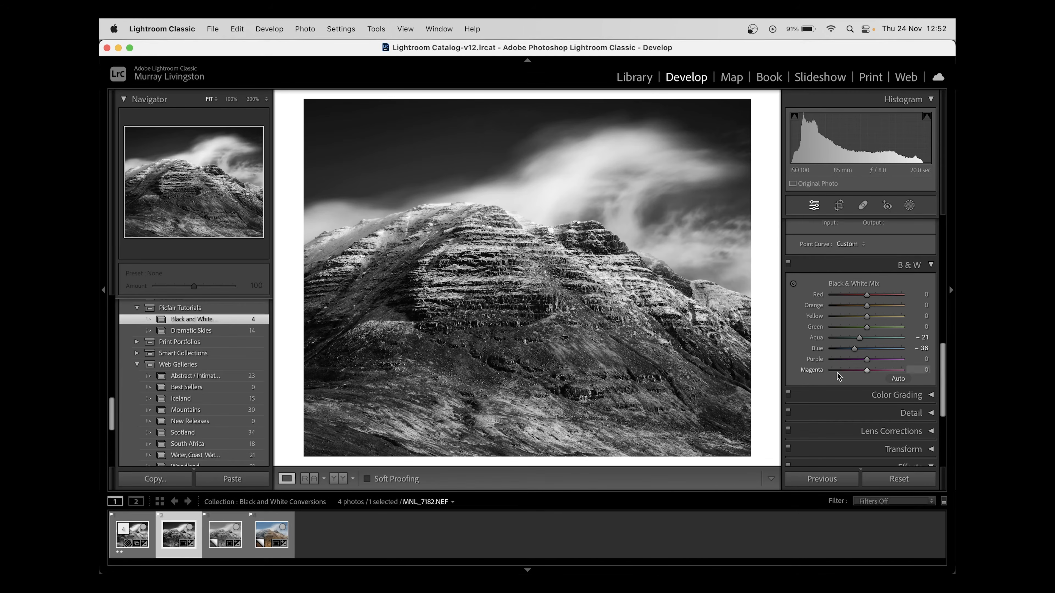
{"action": "left_click_drag", "start_coordinate": [859, 339], "coordinate": [856, 340]}
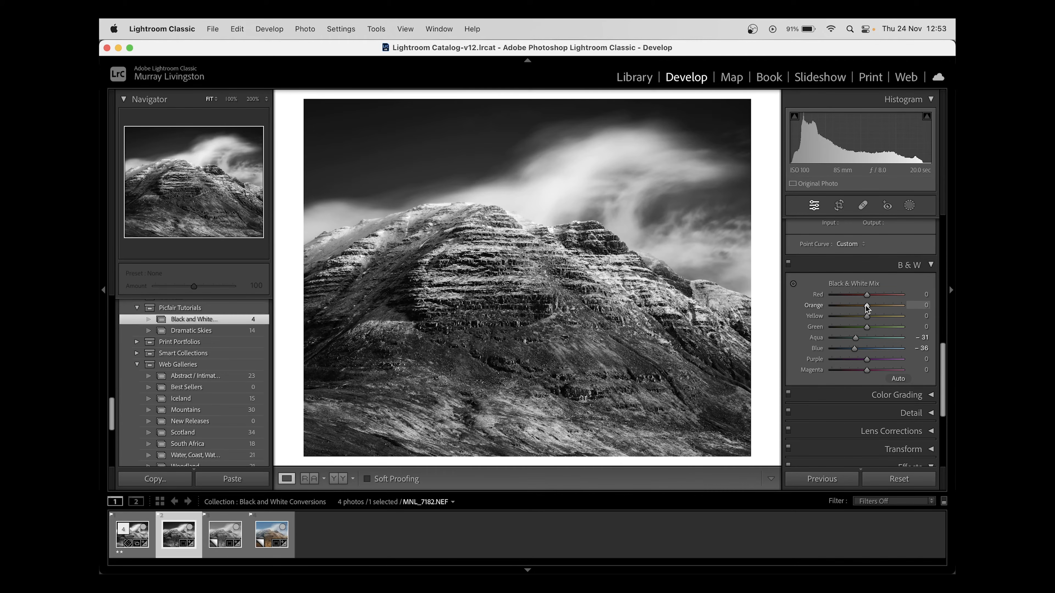
{"action": "left_click_drag", "start_coordinate": [867, 306], "coordinate": [881, 317]}
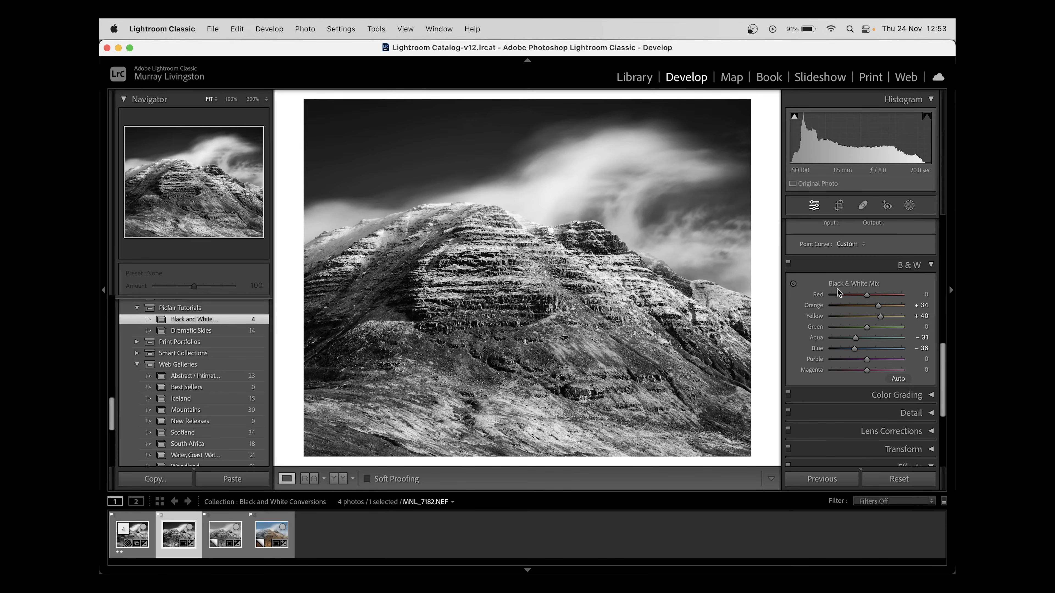
Compare the photo with and without the Black & White Mix adjustments
{"action": "left_click", "coordinate": [788, 263]}
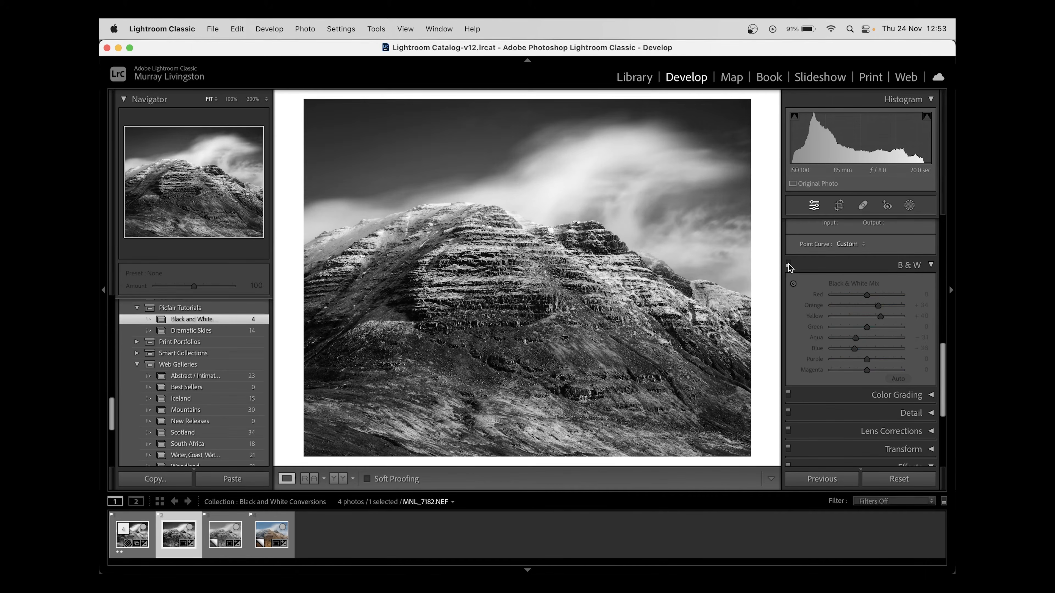
{"action": "left_click", "coordinate": [788, 264]}
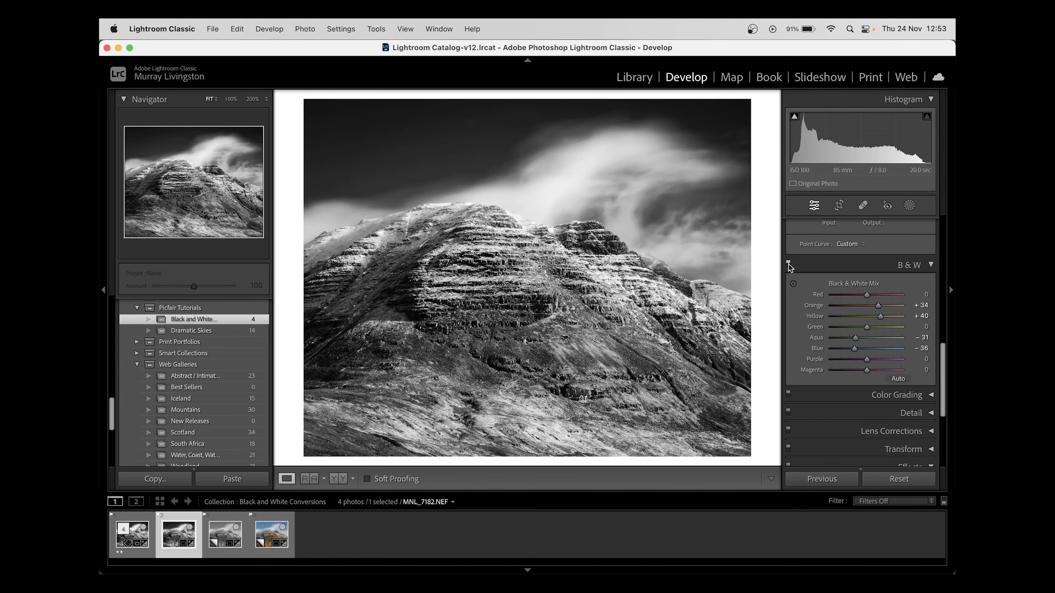
{"action": "left_click", "coordinate": [788, 263]}
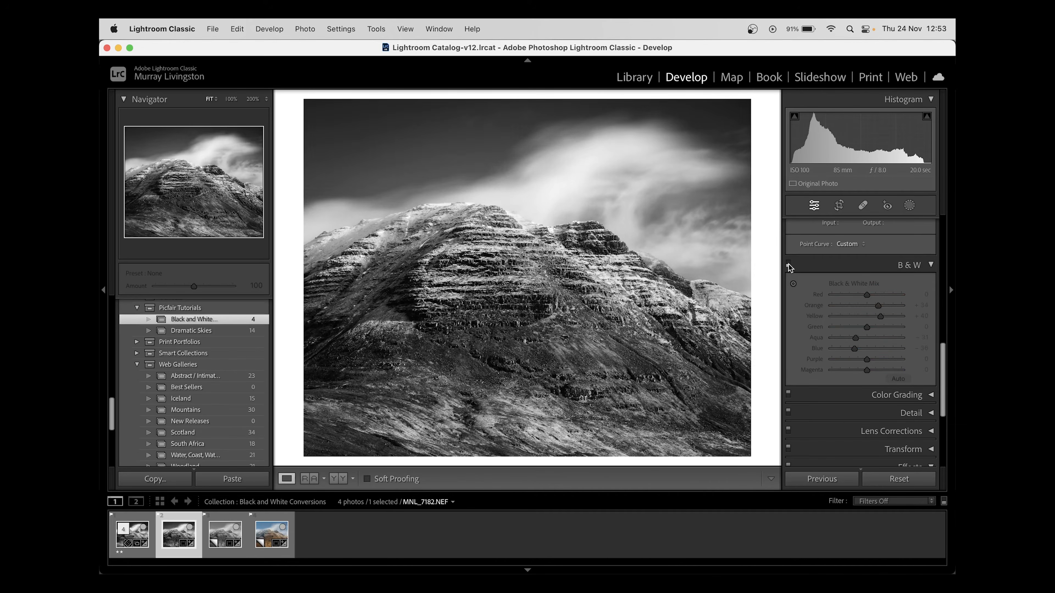
{"action": "left_click", "coordinate": [788, 263]}
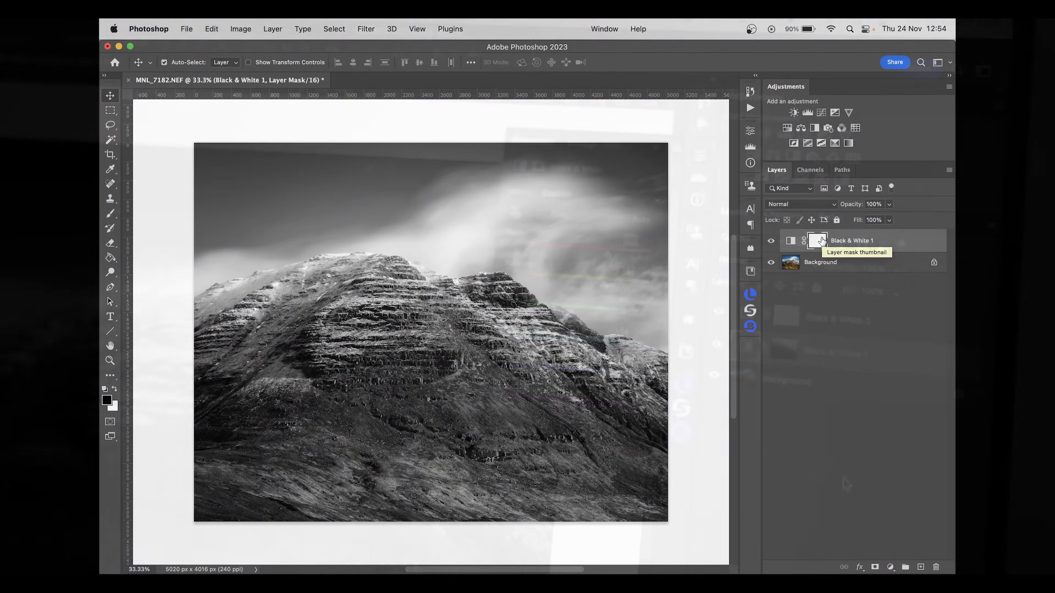
In Photoshop, compare the image with the Black & White 1 layer hidden and shown, and leave that layer selected
{"action": "left_click", "coordinate": [824, 324]}
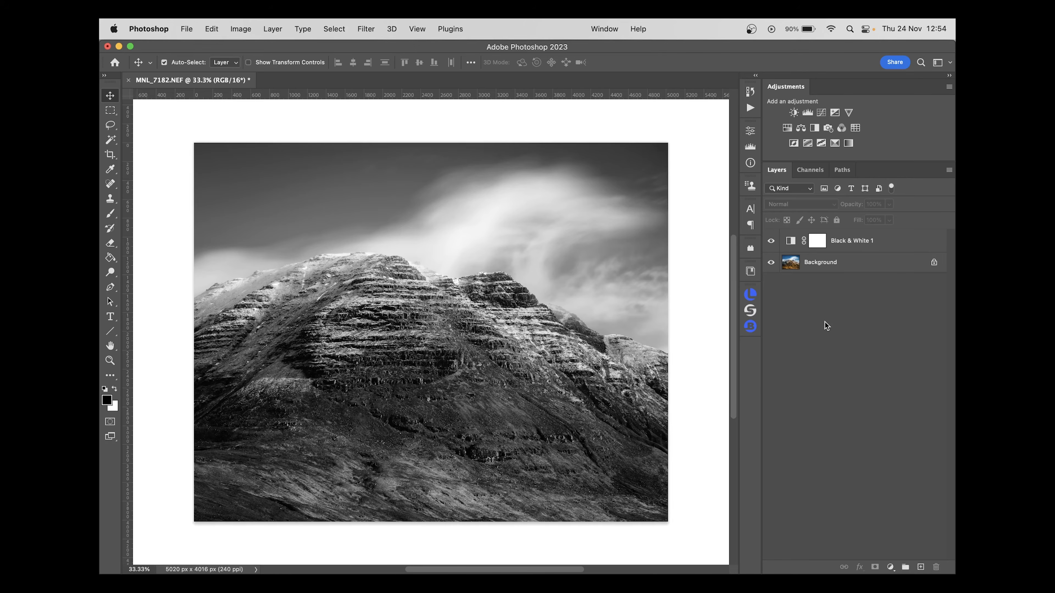
{"action": "left_click", "coordinate": [771, 241]}
{"action": "left_click", "coordinate": [844, 265]}
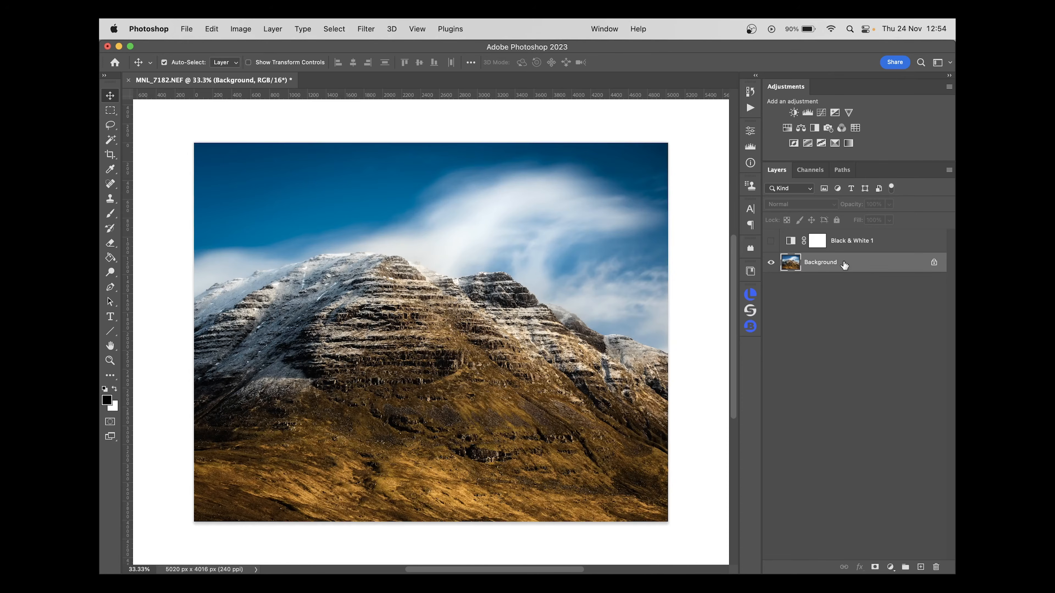
{"action": "left_click", "coordinate": [771, 240]}
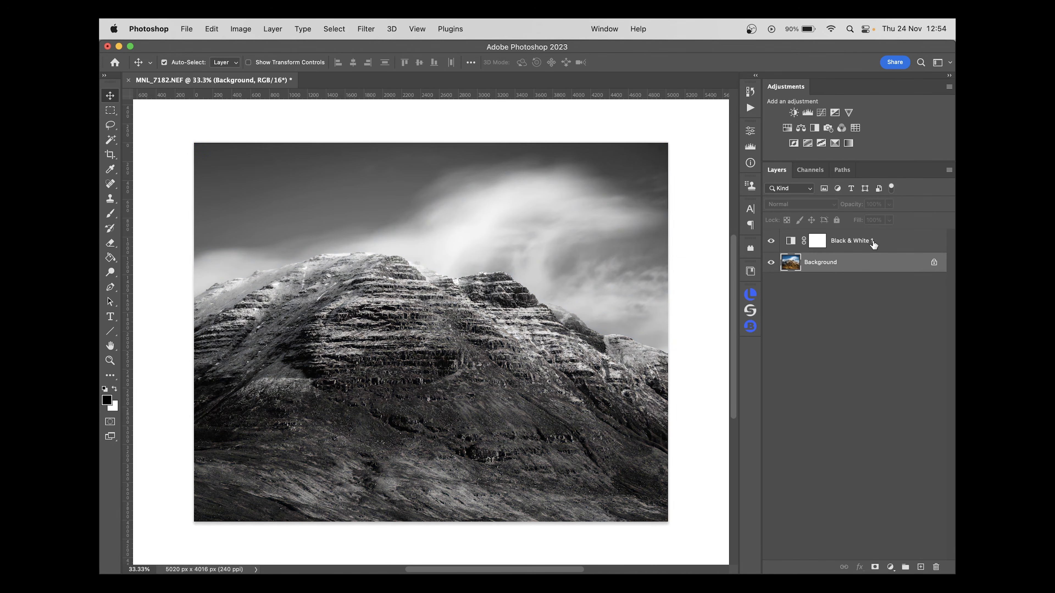
{"action": "left_click", "coordinate": [873, 245]}
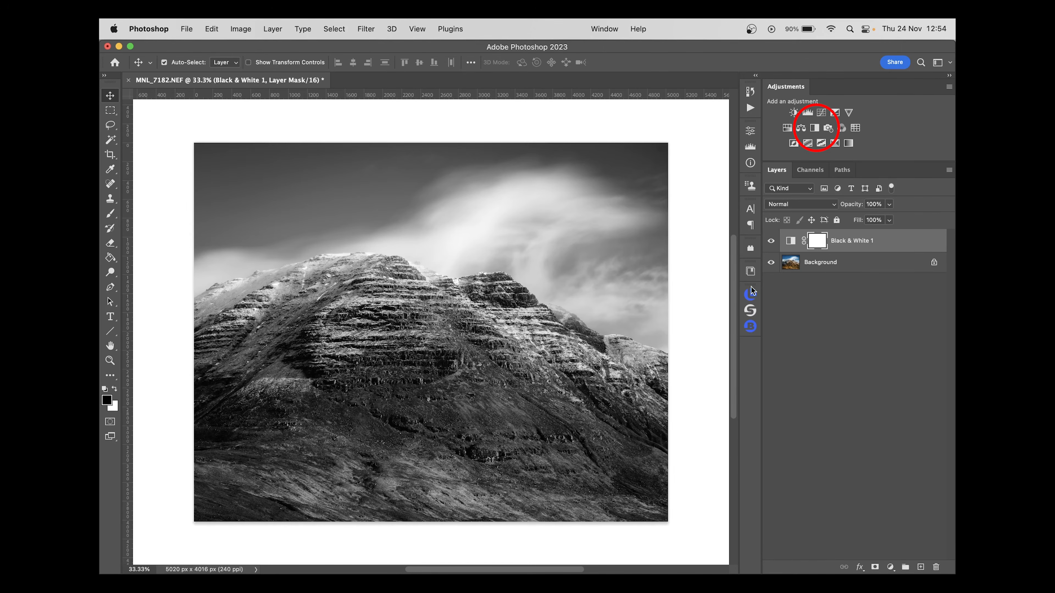
{"action": "left_click", "coordinate": [787, 268]}
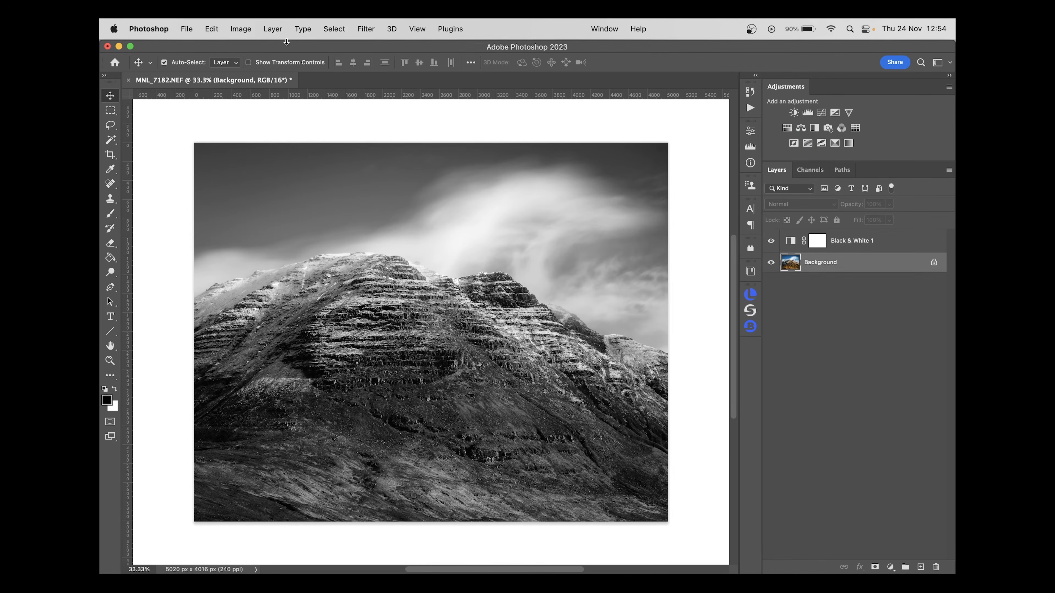
{"action": "left_click", "coordinate": [251, 25]}
{"action": "mouse_move", "coordinate": [254, 66]}
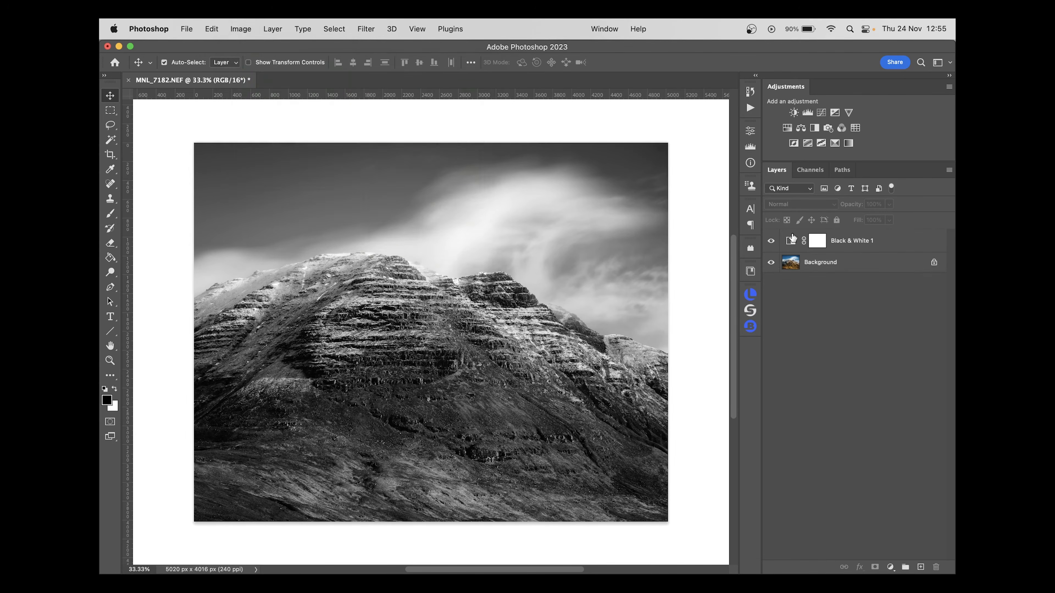
In the Black & White 1 adjustment layer, lower Blues to -61 and Cyans to -28, and raise Yellows and Reds to brighten the mountain
{"action": "double_click", "coordinate": [791, 239]}
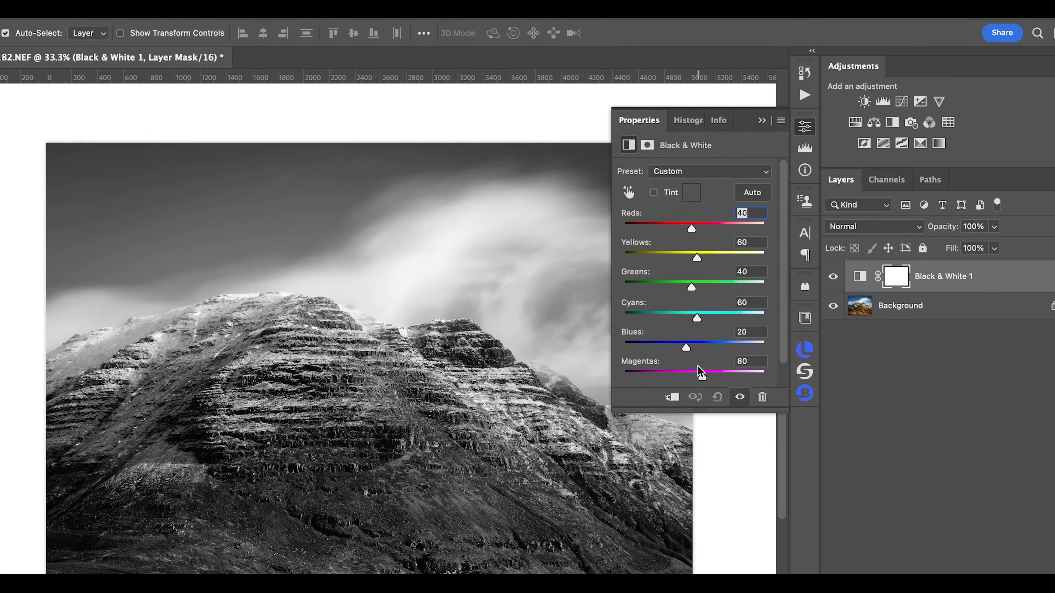
{"action": "left_click_drag", "start_coordinate": [687, 347], "coordinate": [698, 317]}
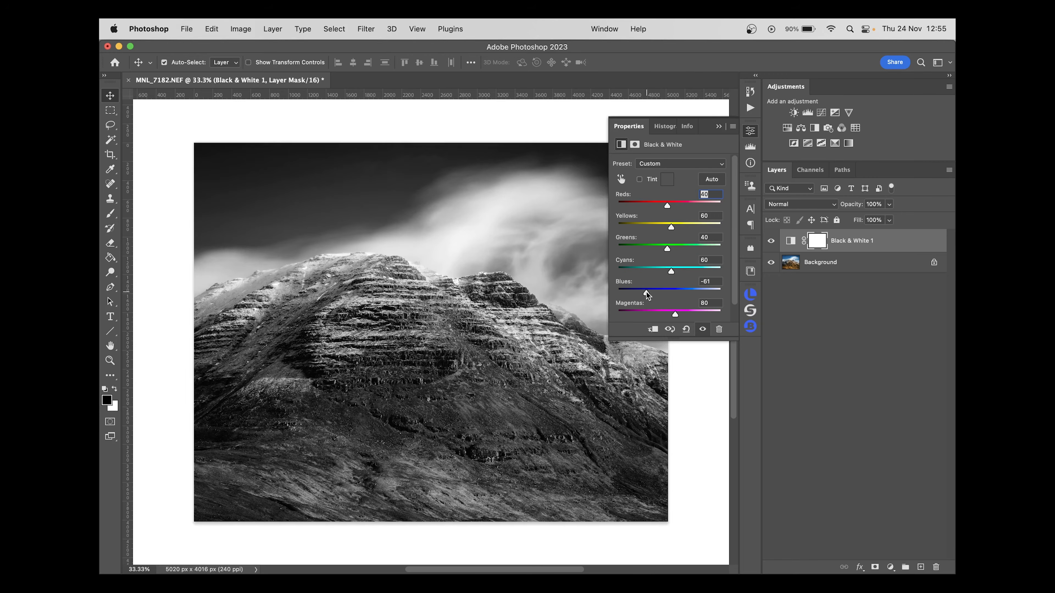
{"action": "left_click_drag", "start_coordinate": [672, 273], "coordinate": [654, 273]}
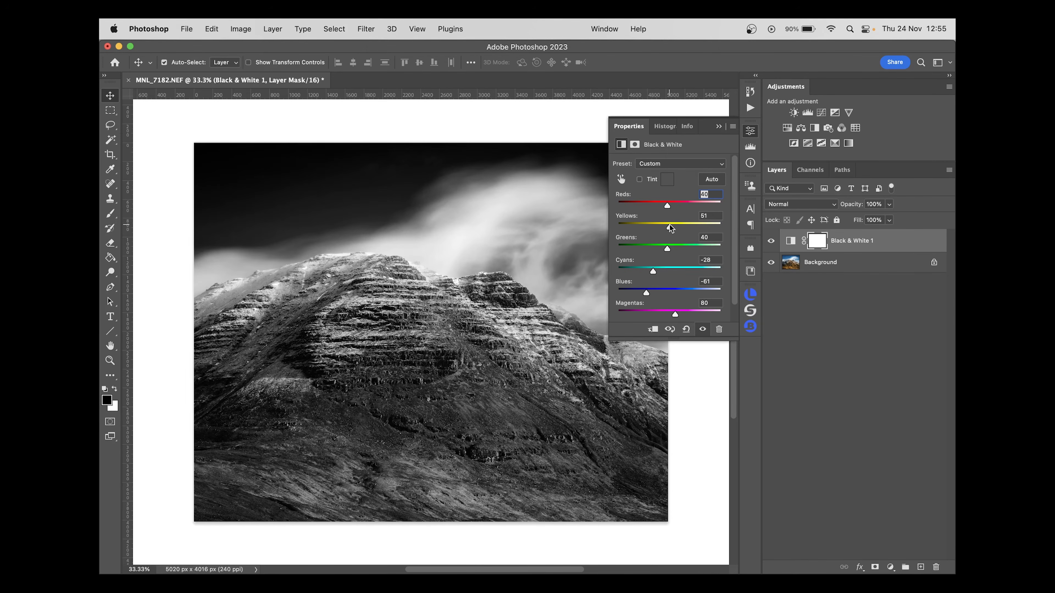
{"action": "left_click_drag", "start_coordinate": [671, 227], "coordinate": [691, 209]}
{"action": "left_click", "coordinate": [750, 131]}
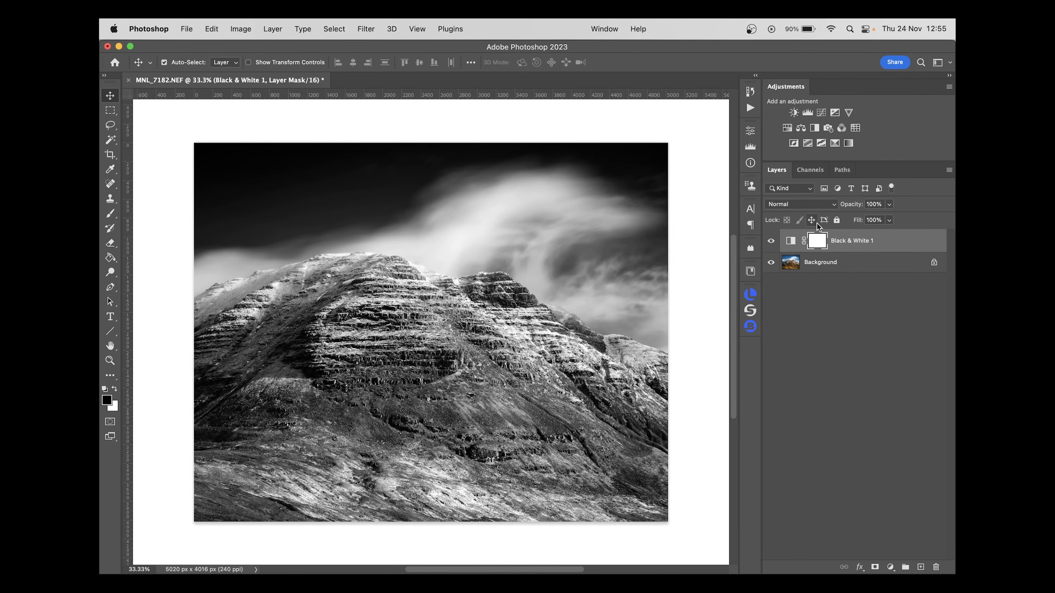
Compare the image with the Black & White 1 layer hidden and shown, and review that layer's colour slider settings
{"action": "key", "text": "g"}
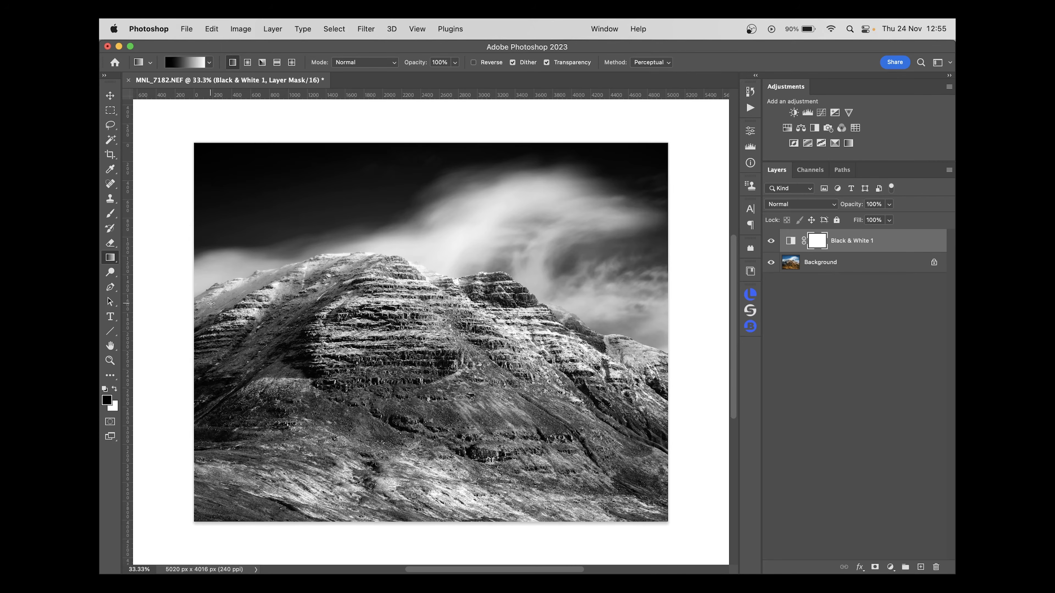
{"action": "left_click", "coordinate": [771, 240]}
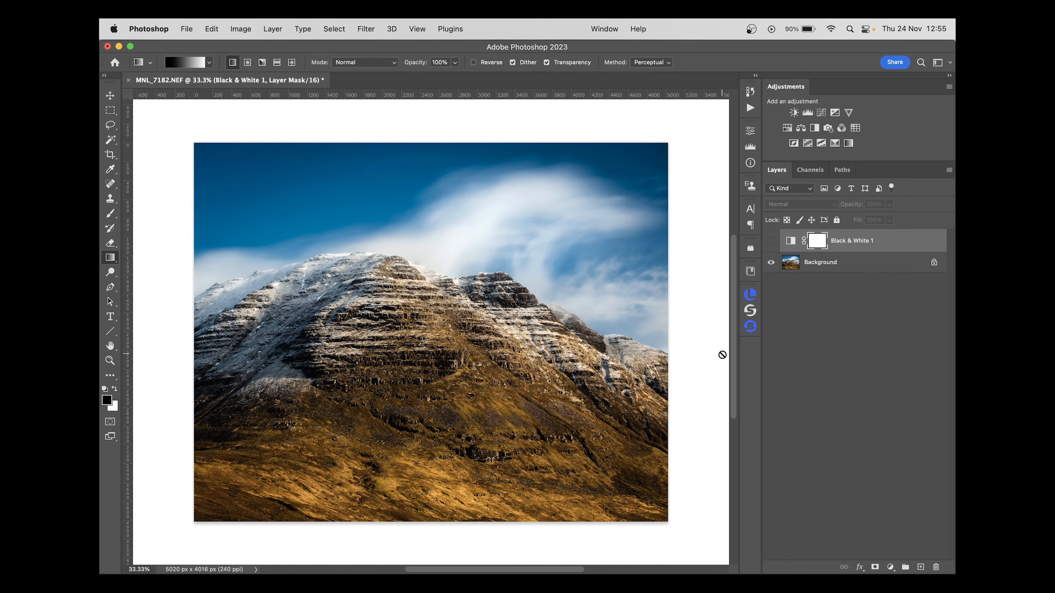
{"action": "left_click", "coordinate": [771, 241]}
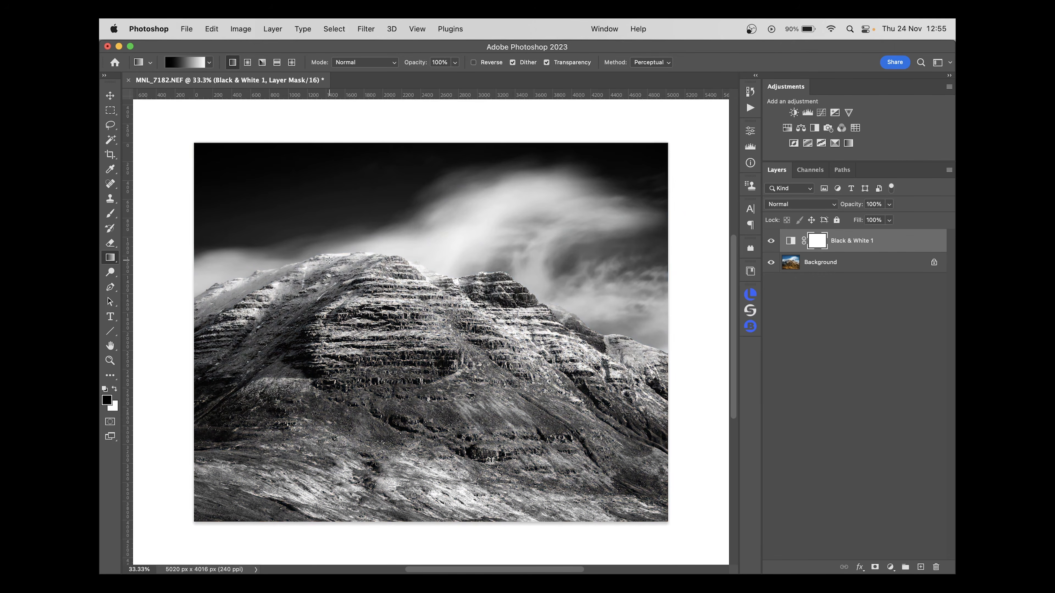
{"action": "double_click", "coordinate": [791, 240]}
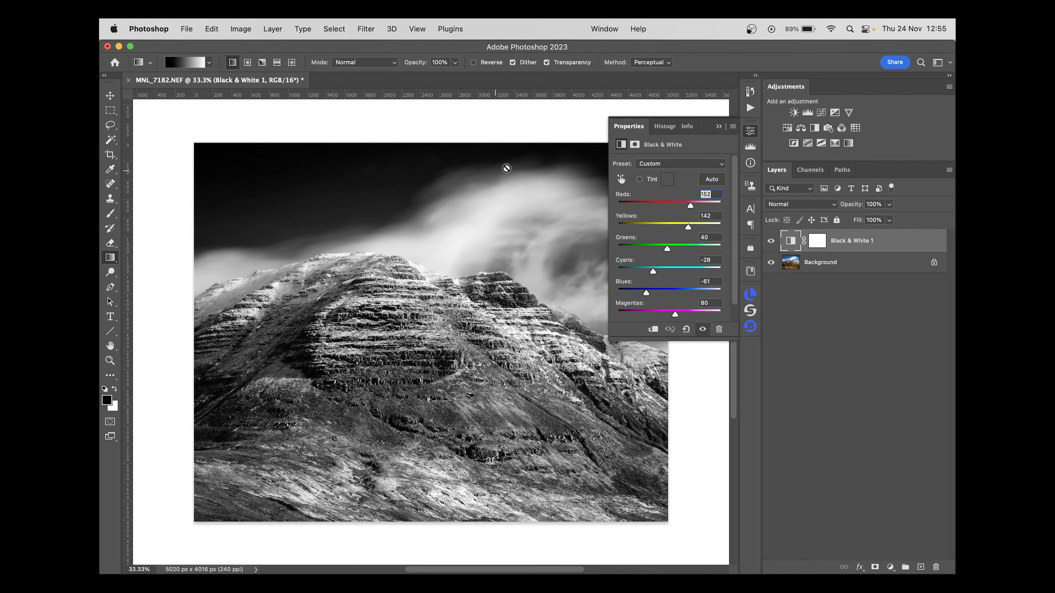
{"action": "left_click", "coordinate": [750, 130]}
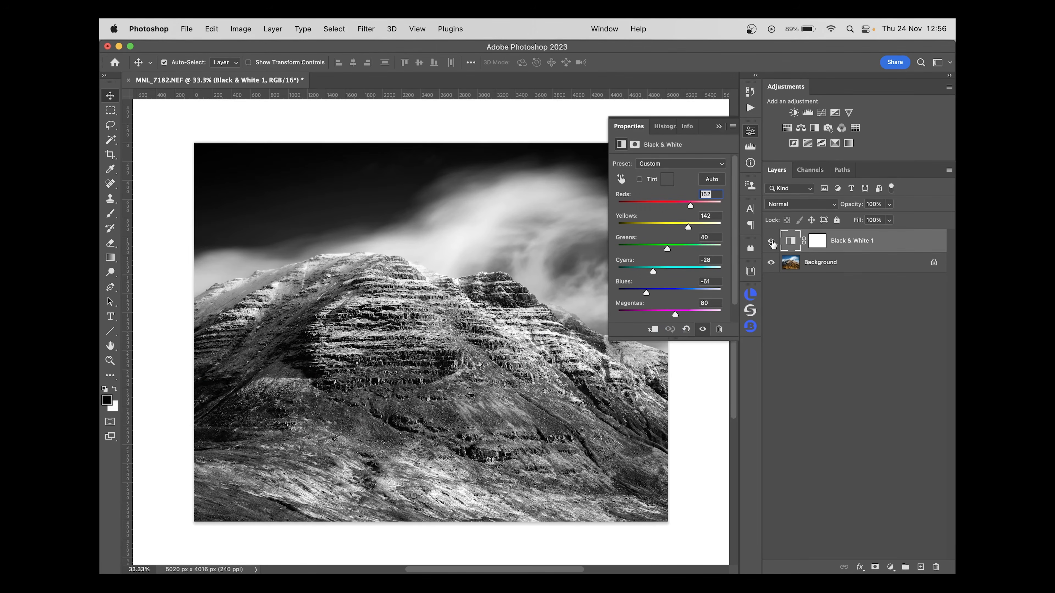
{"action": "left_click", "coordinate": [771, 241]}
{"action": "left_click", "coordinate": [771, 242]}
{"action": "left_click", "coordinate": [862, 295]}
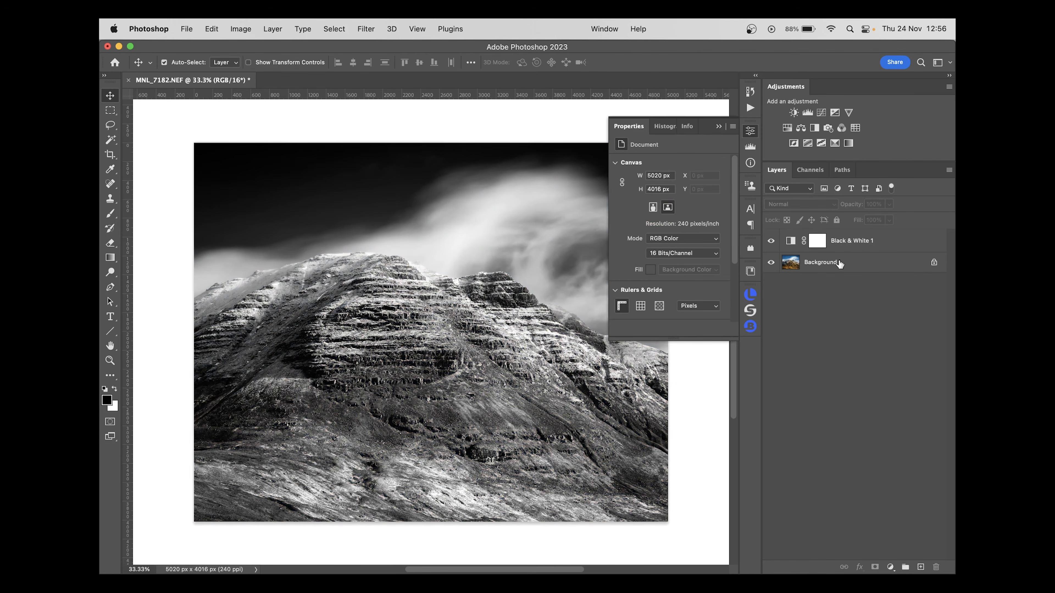
On the Black & White 1 layer mask, draw a vertical white-to-black gradient from the sky into the mountain, limiting the conversion to the upper sky
{"action": "left_click", "coordinate": [819, 241]}
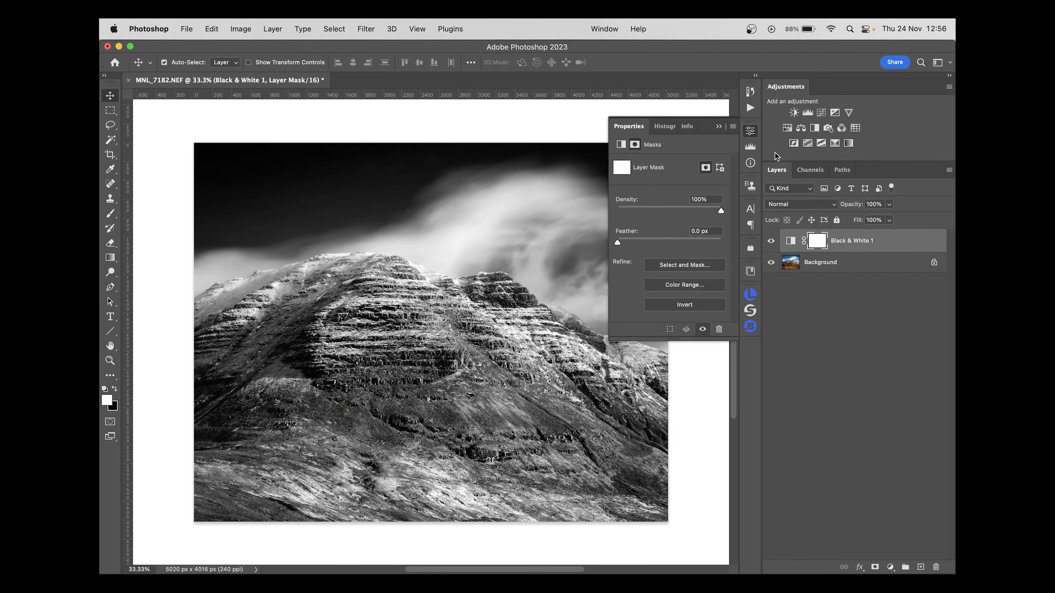
{"action": "left_click", "coordinate": [750, 132]}
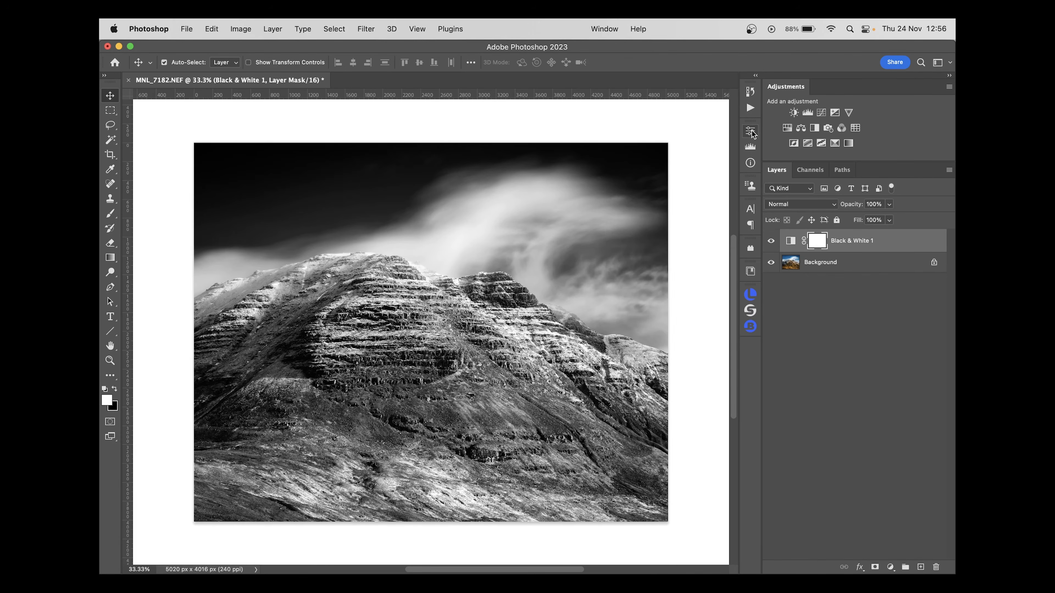
{"action": "left_click", "coordinate": [110, 257]}
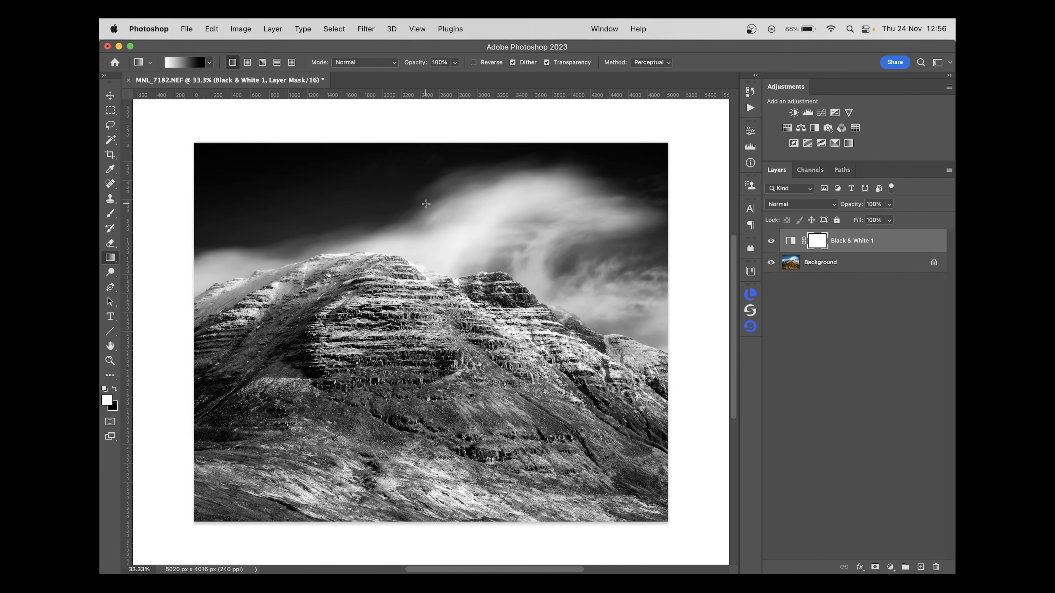
{"action": "left_click_drag", "start_coordinate": [402, 216], "coordinate": [401, 321]}
{"action": "left_click", "coordinate": [836, 329]}
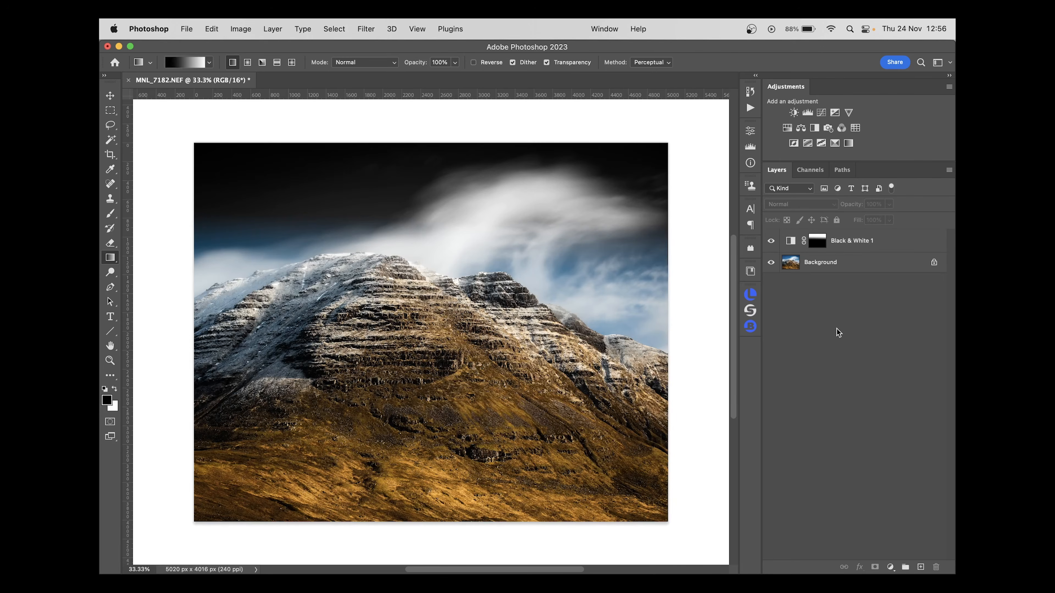
Add a second Black & White adjustment layer with the Default preset above Black & White 1
{"action": "key", "text": "v"}
{"action": "key", "text": "x"}
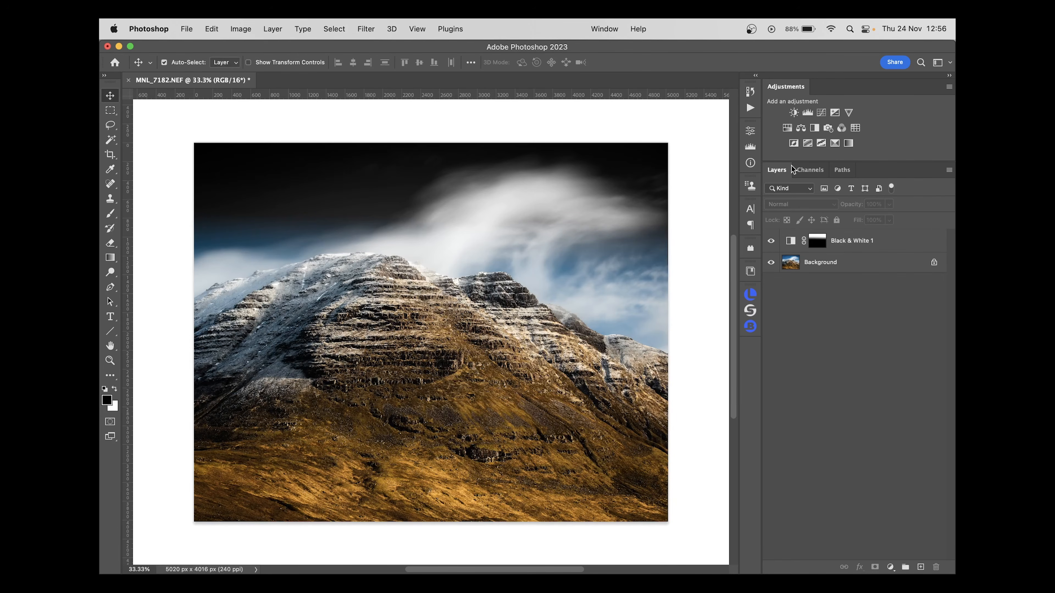
{"action": "left_click", "coordinate": [815, 128]}
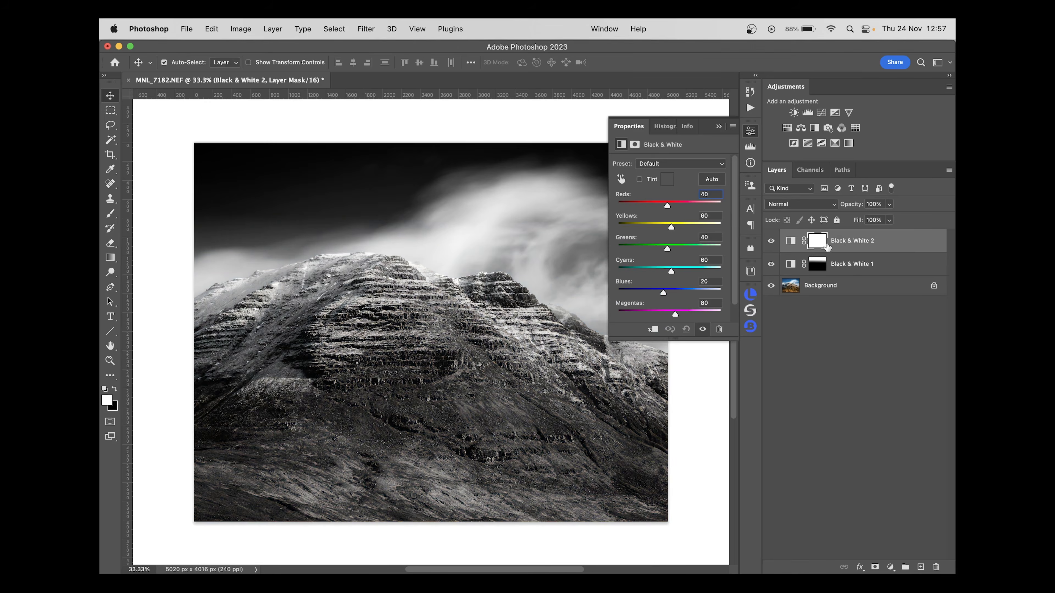
{"action": "left_click", "coordinate": [800, 288]}
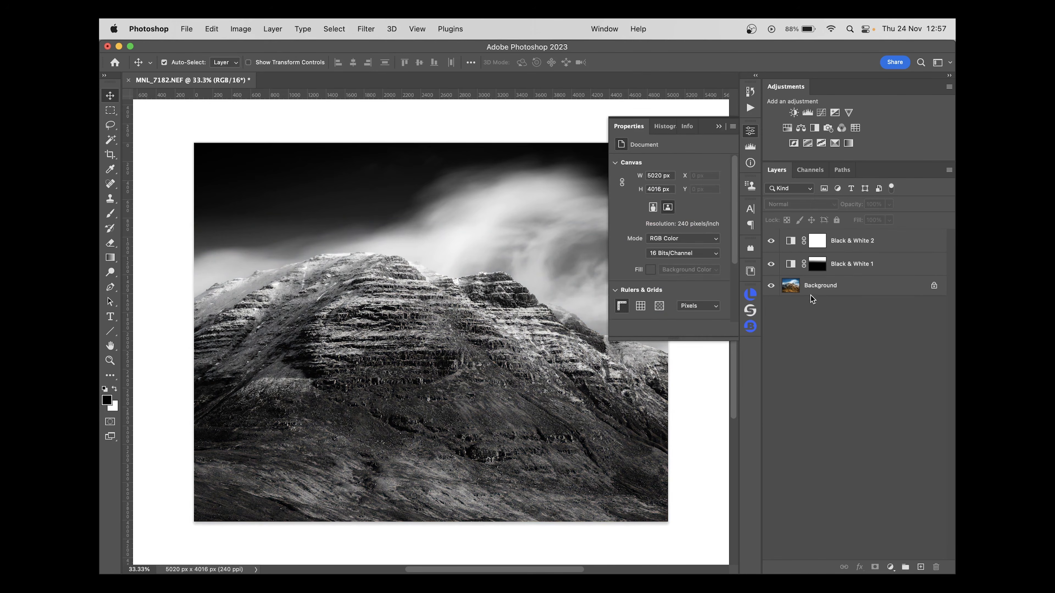
Review the Black & White 1 settings, compare the image with that layer hidden and shown, and leave no layer selected
{"action": "left_click", "coordinate": [817, 270]}
{"action": "left_click", "coordinate": [791, 266]}
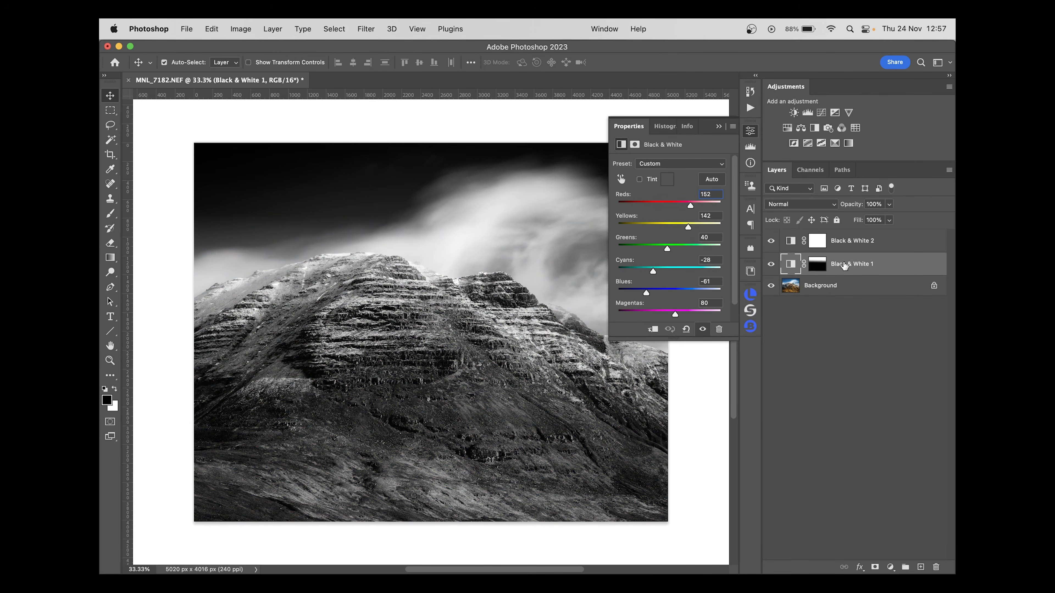
{"action": "left_click", "coordinate": [771, 264]}
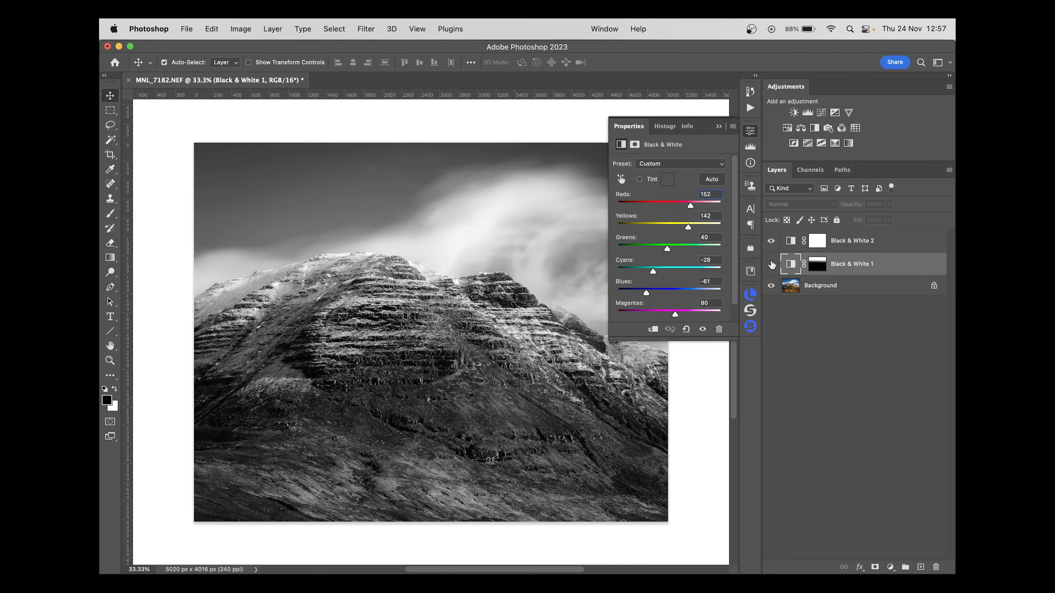
{"action": "left_click", "coordinate": [771, 264]}
{"action": "left_click", "coordinate": [771, 265]}
{"action": "left_click", "coordinate": [771, 264]}
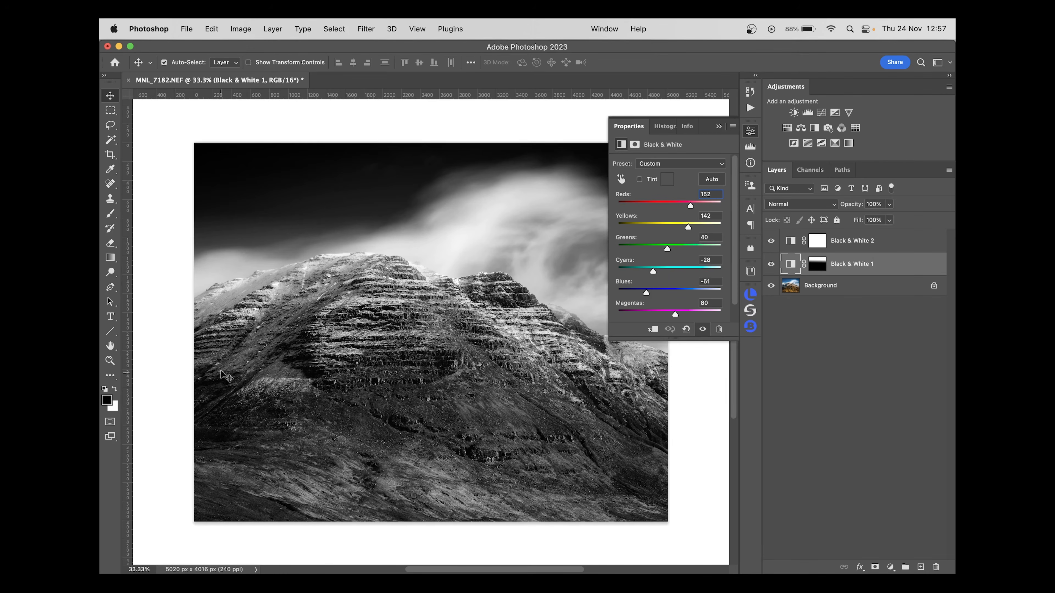
{"action": "left_click", "coordinate": [771, 264]}
{"action": "left_click", "coordinate": [771, 265]}
{"action": "left_click", "coordinate": [750, 132]}
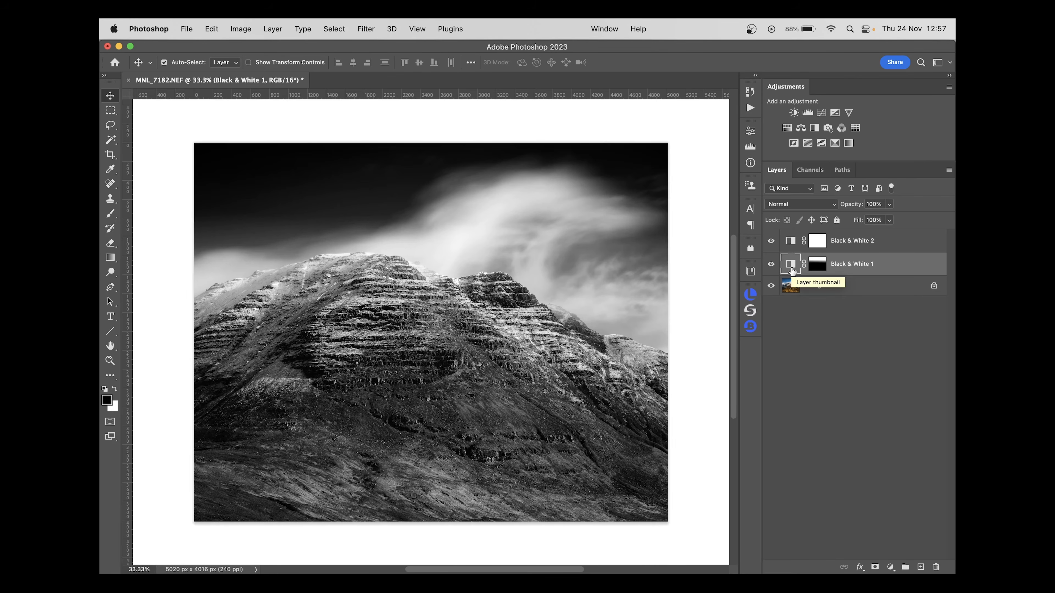
{"action": "left_click", "coordinate": [834, 365]}
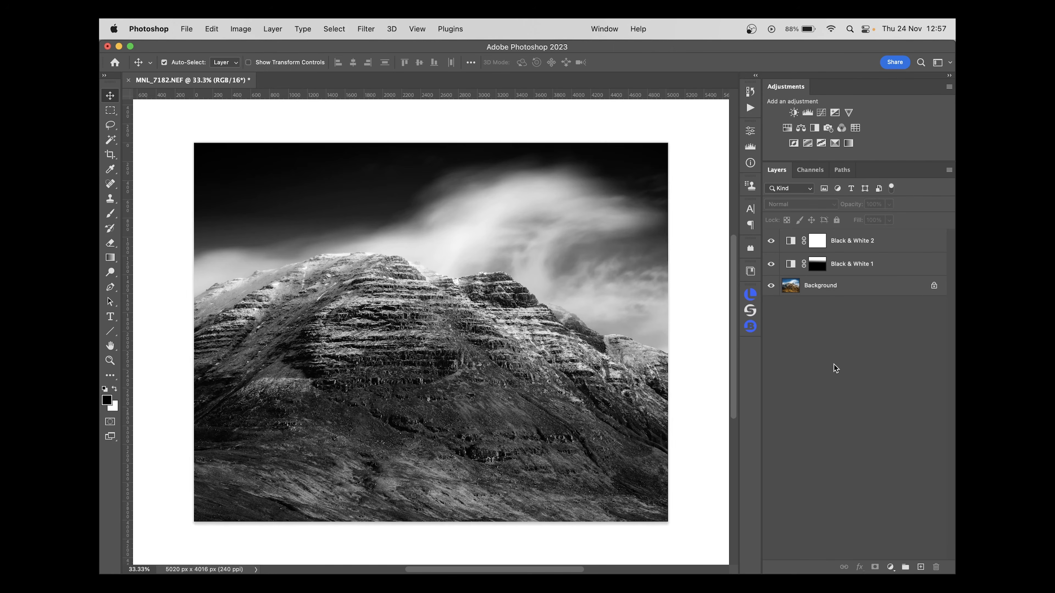